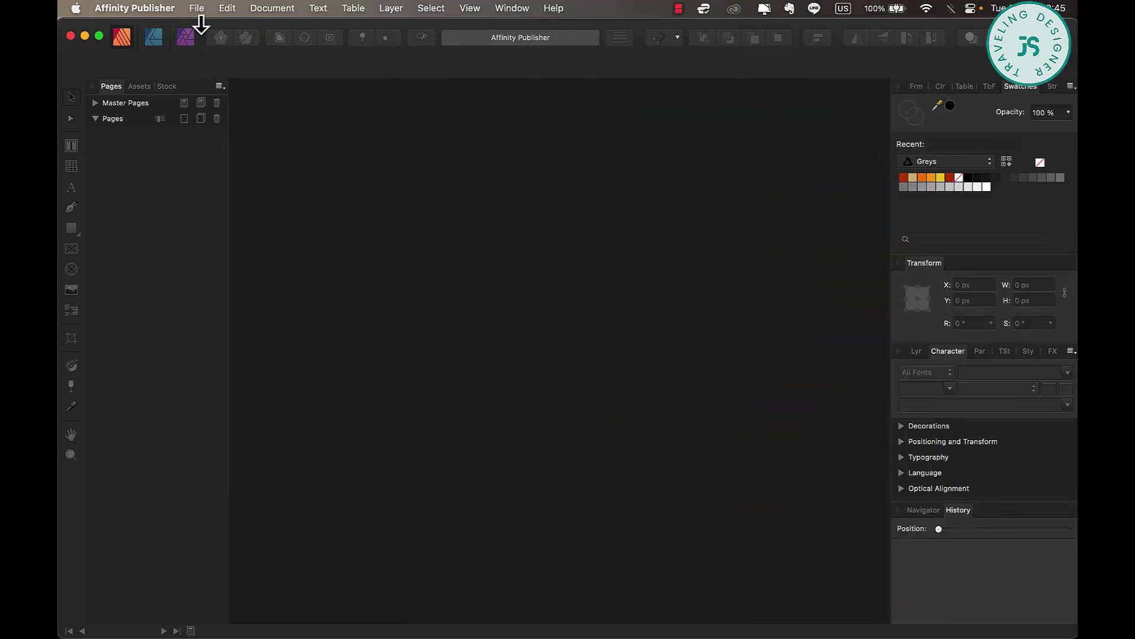
- Create a two-page 6 × 4 in, 300 DPI document with 0.125 in bleed and no facing pages
{"action": "left_click", "coordinate": [197, 9]}
{"action": "left_click", "coordinate": [200, 30]}
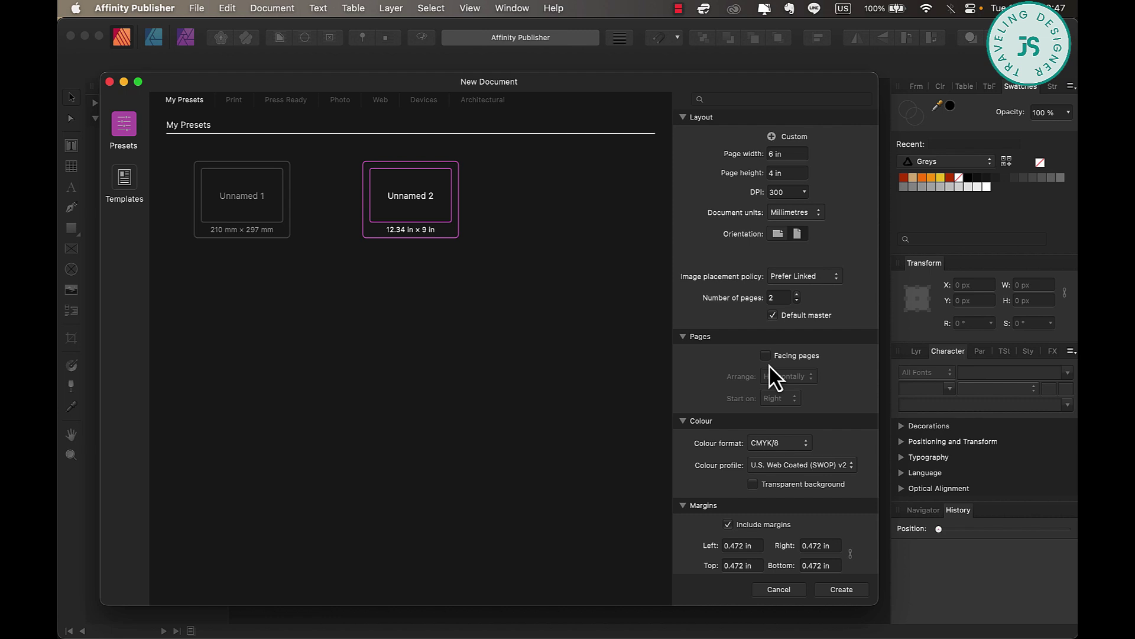
{"action": "scroll", "coordinate": [773, 494], "scroll_direction": "down", "scroll_amount": 3}
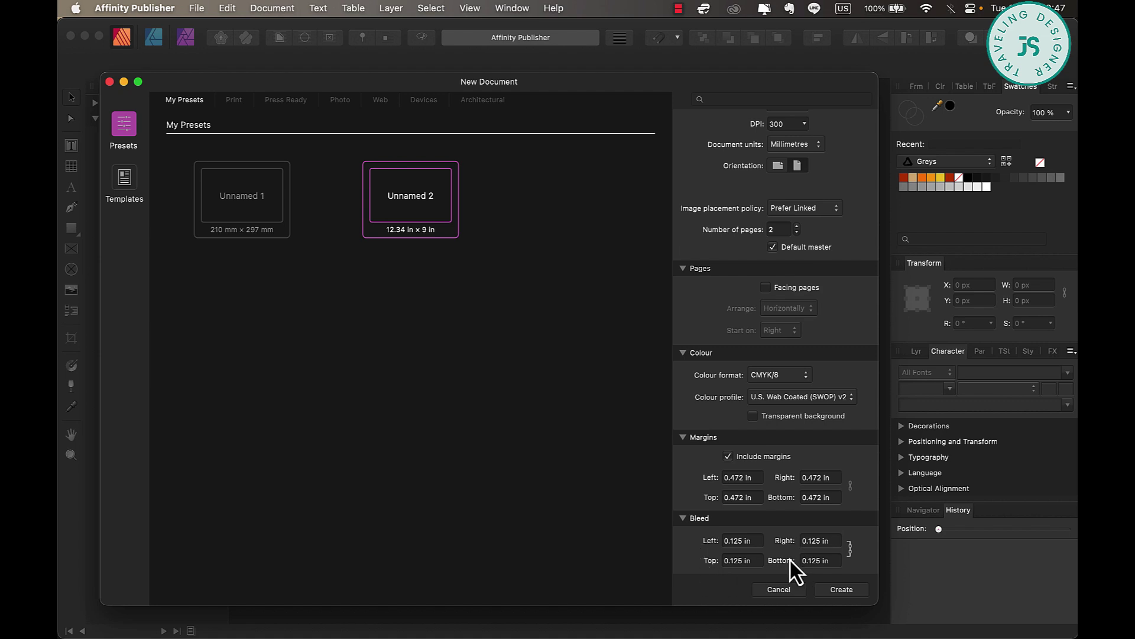
{"action": "left_click", "coordinate": [843, 589]}
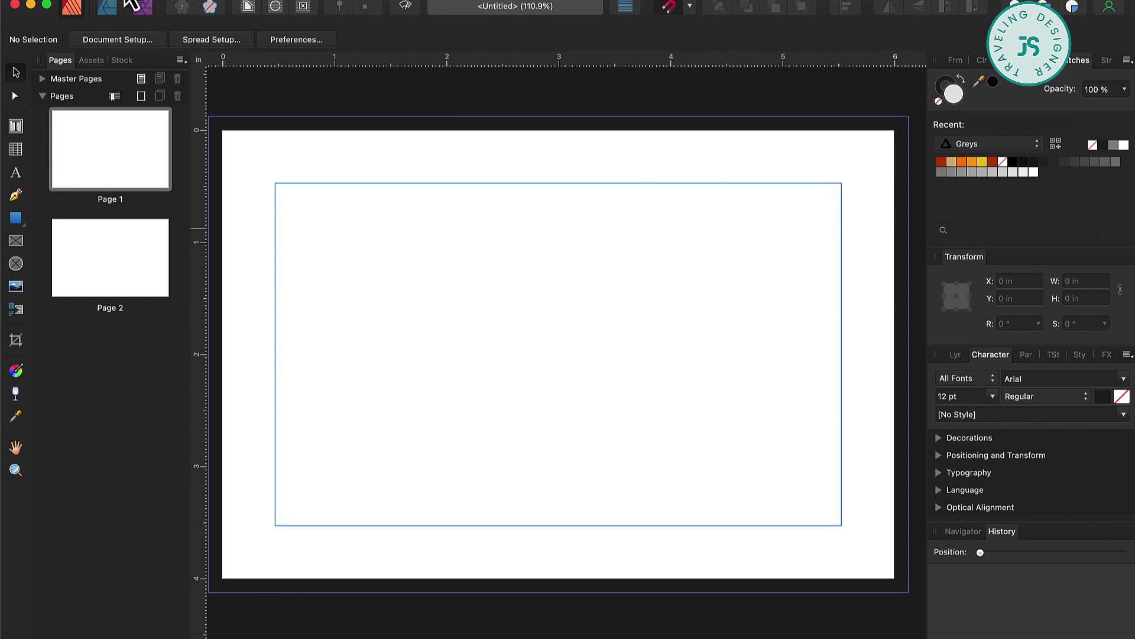
- Export the blank layout as a template named Untitled in the VIDEO TUTORIALS folder
{"action": "left_click", "coordinate": [165, 1]}
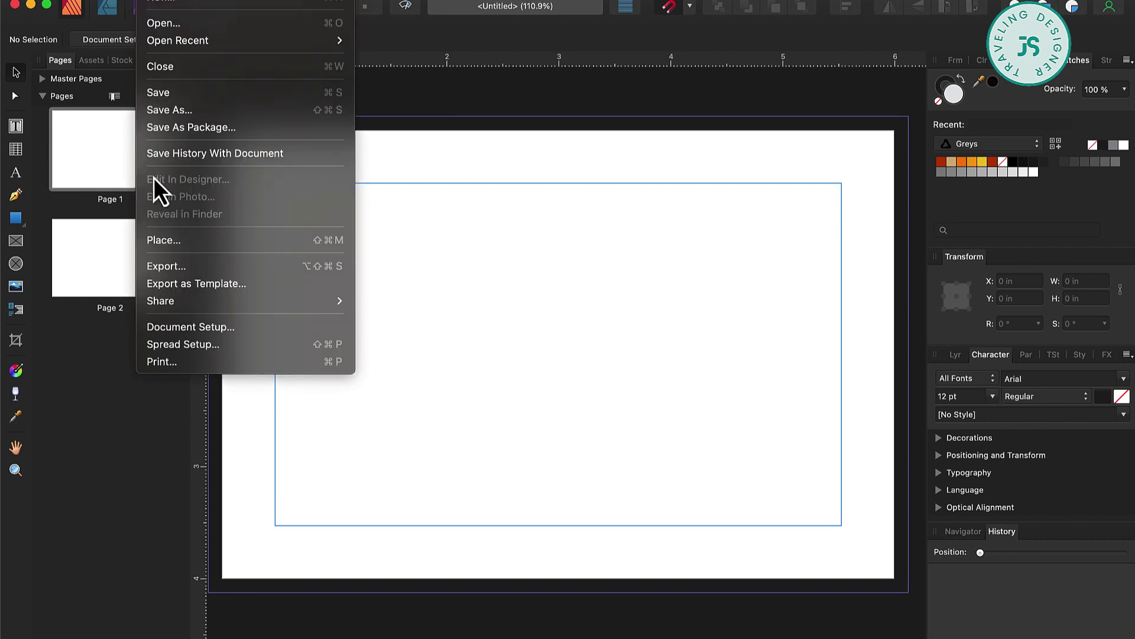
{"action": "left_click", "coordinate": [221, 288]}
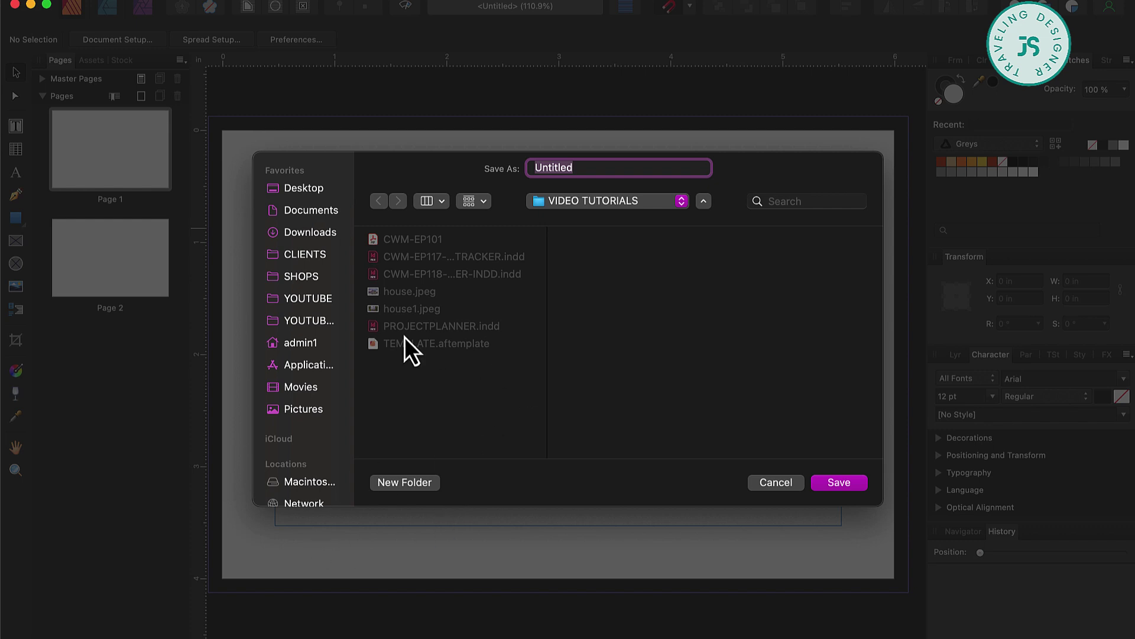
{"action": "left_click", "coordinate": [845, 481]}
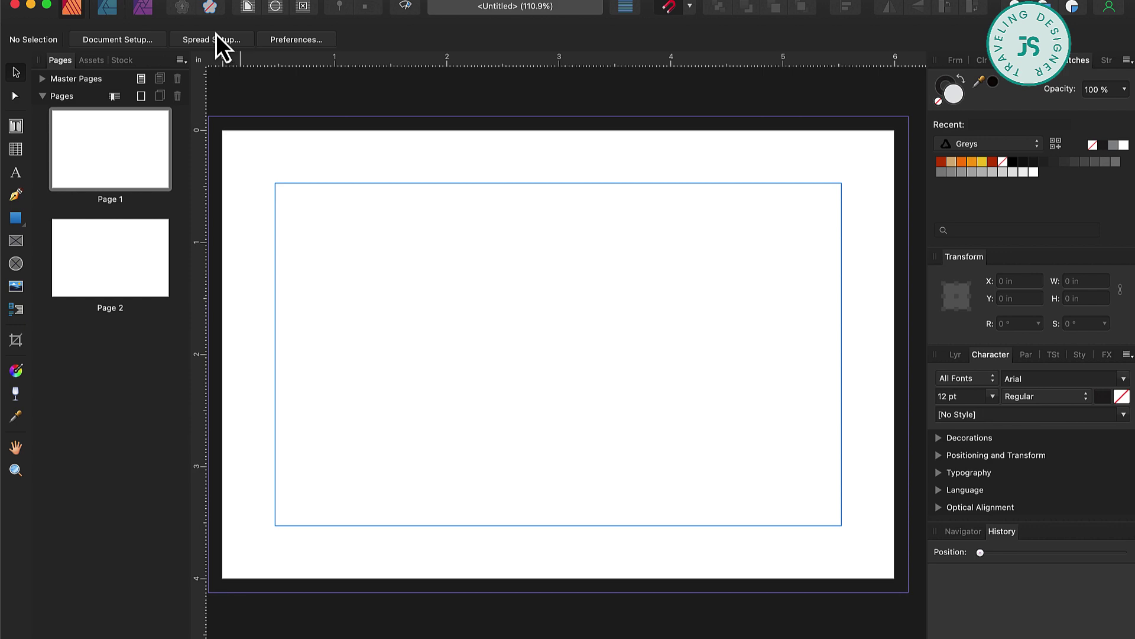
- Place the house.jpeg photo onto page 1
{"action": "left_click", "coordinate": [155, 0]}
{"action": "left_click", "coordinate": [219, 241]}
{"action": "left_click", "coordinate": [425, 267]}
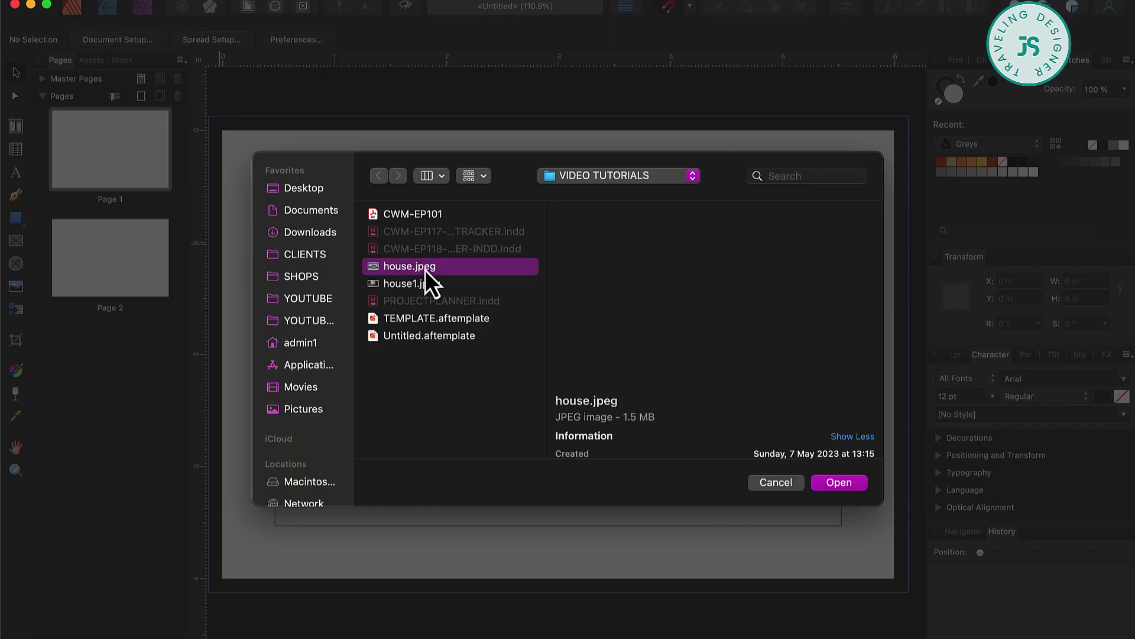
{"action": "left_click", "coordinate": [852, 485]}
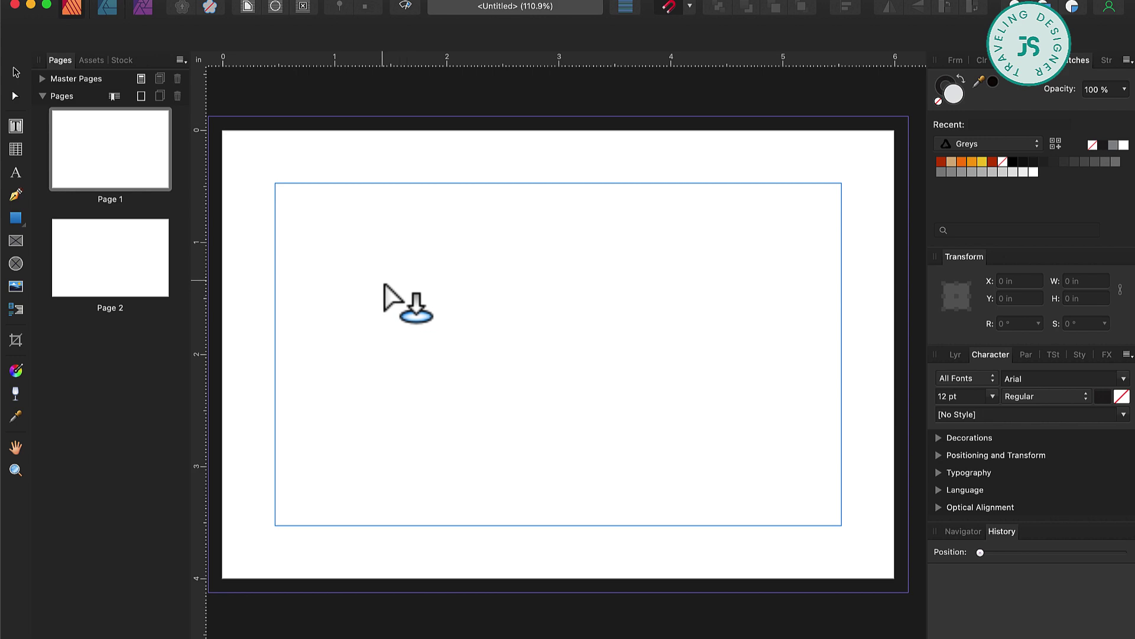
{"action": "left_click", "coordinate": [383, 284]}
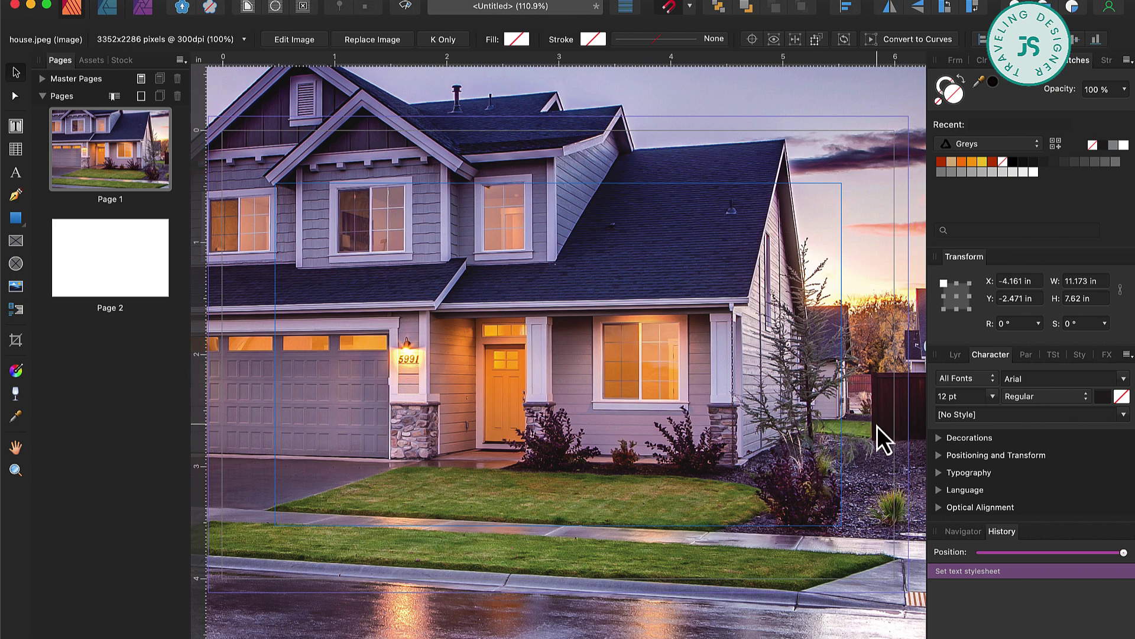
- Scale, reposition and crop the house photo to 6.250 × 4.250 in, flush with the bleed edges
{"action": "scroll", "coordinate": [877, 426], "scroll_direction": "down", "scroll_amount": 5}
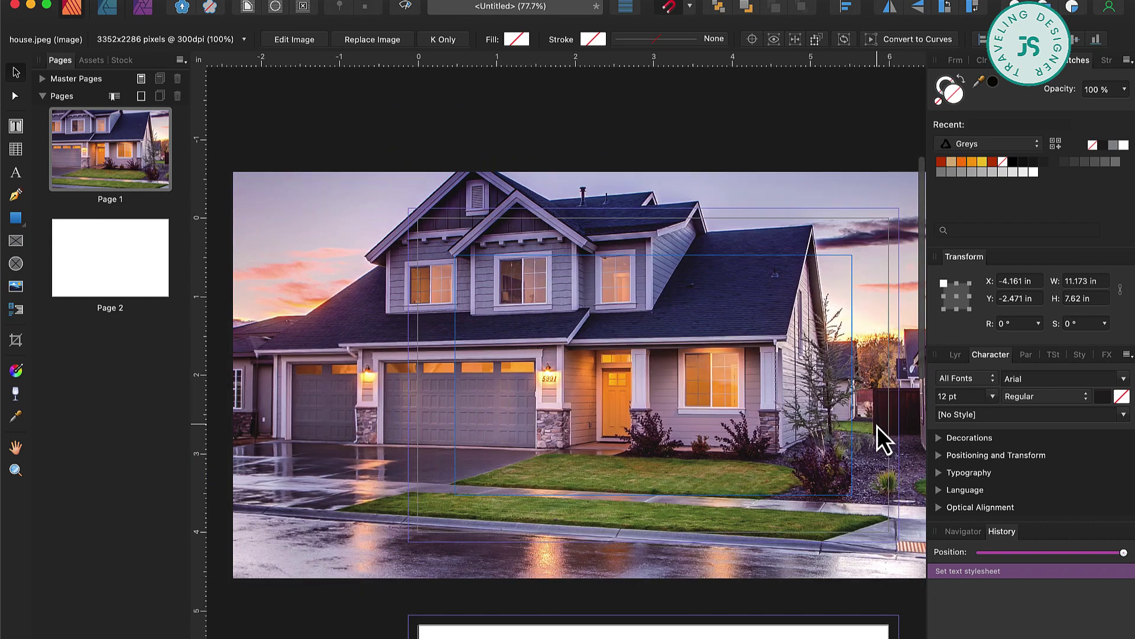
{"action": "scroll", "coordinate": [877, 425], "scroll_direction": "down", "scroll_amount": 1}
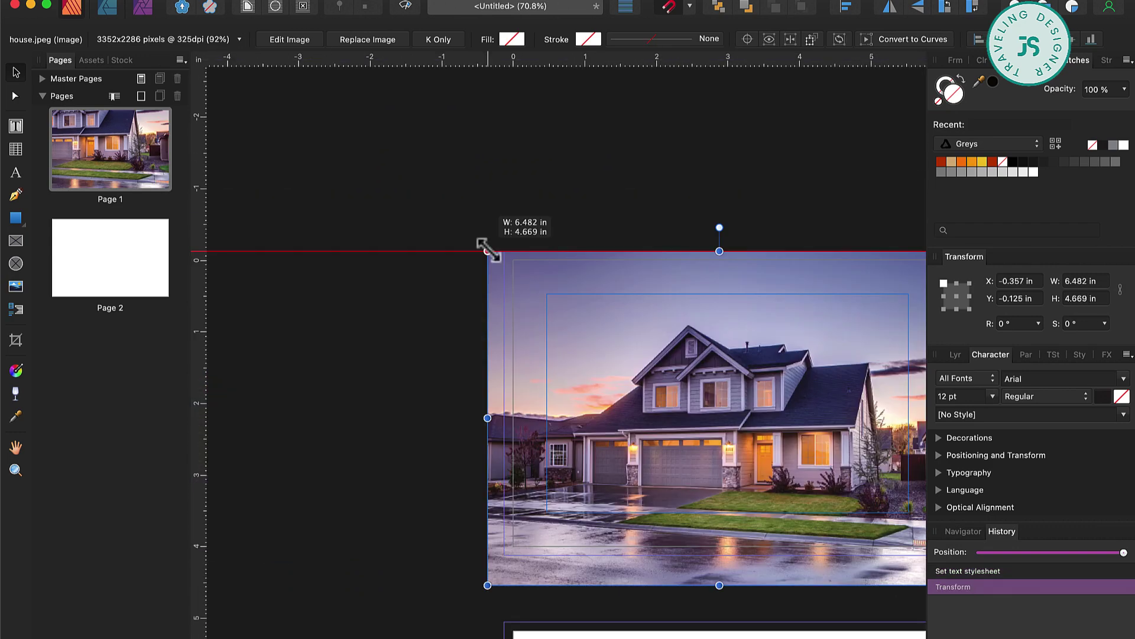
{"action": "left_click_drag", "start_coordinate": [489, 247], "coordinate": [489, 251]}
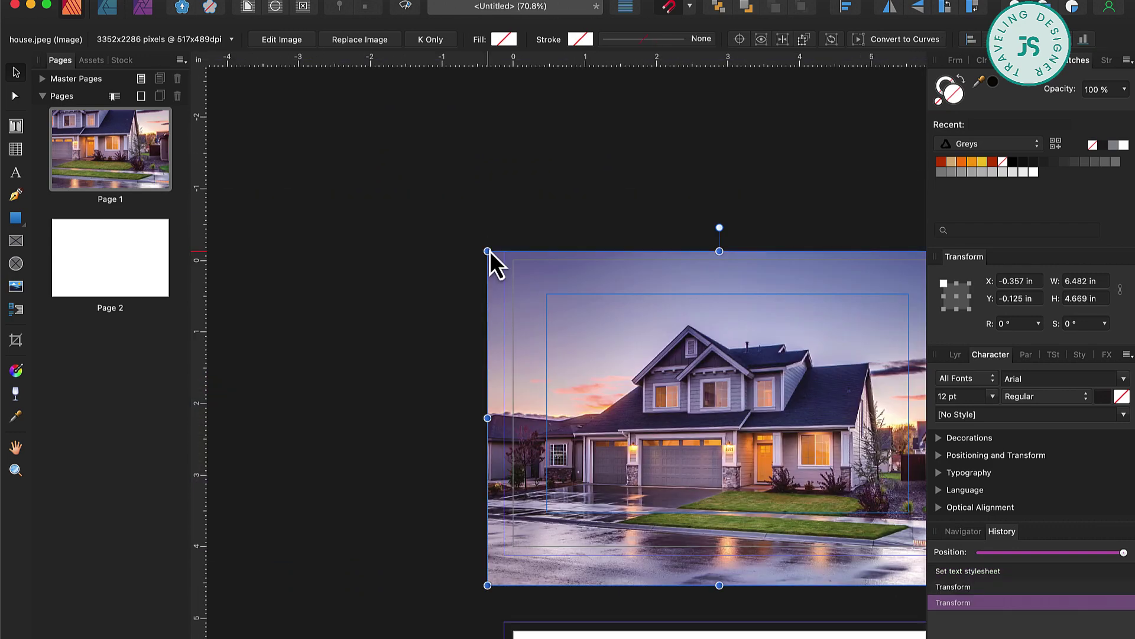
{"action": "scroll", "coordinate": [490, 257], "scroll_direction": "right", "scroll_amount": 5}
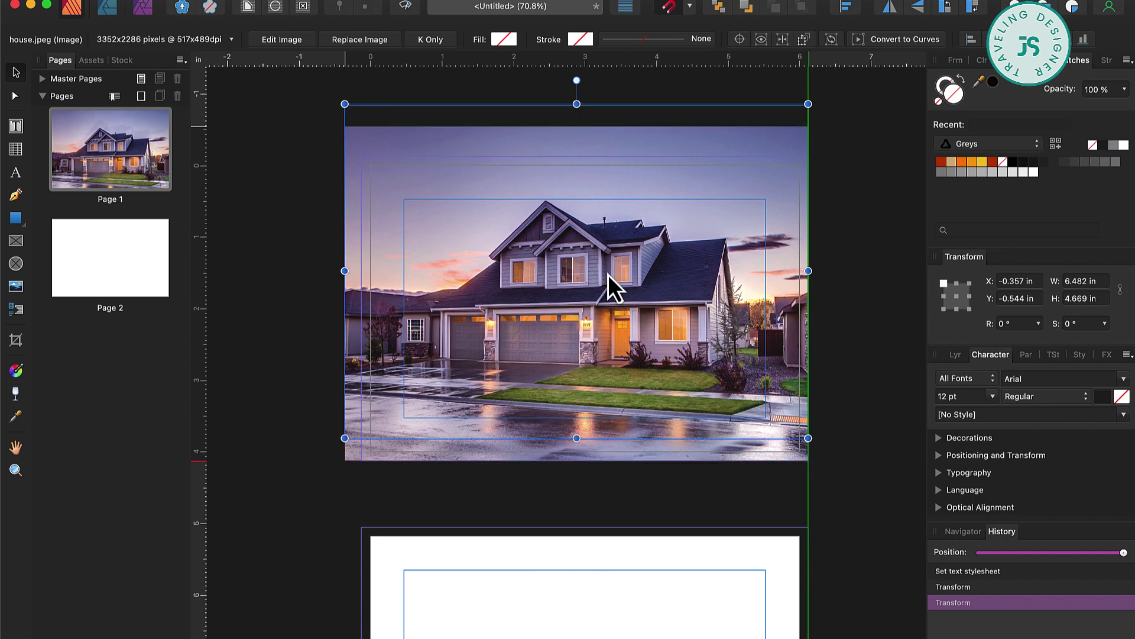
{"action": "left_click_drag", "start_coordinate": [609, 296], "coordinate": [609, 296]}
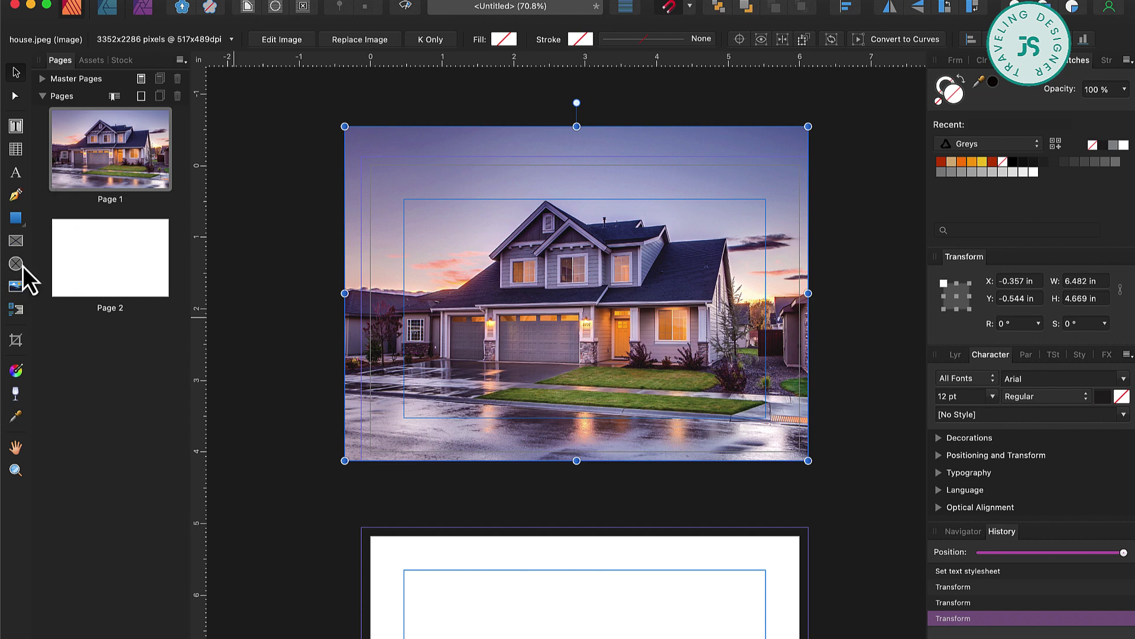
{"action": "left_click", "coordinate": [18, 342]}
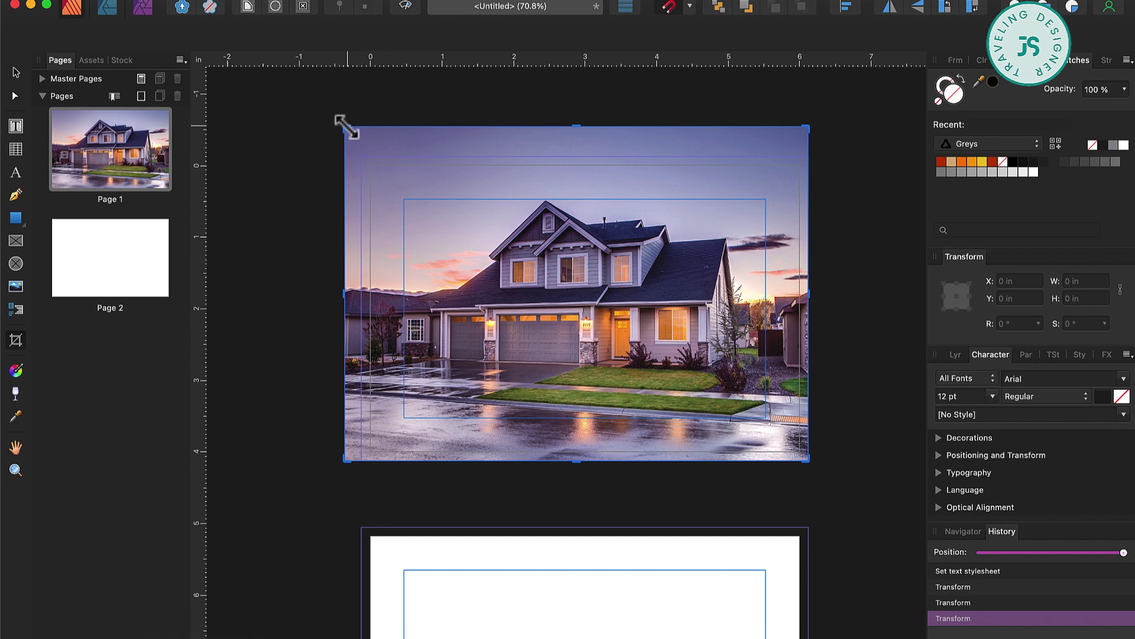
{"action": "left_click_drag", "start_coordinate": [346, 126], "coordinate": [361, 157]}
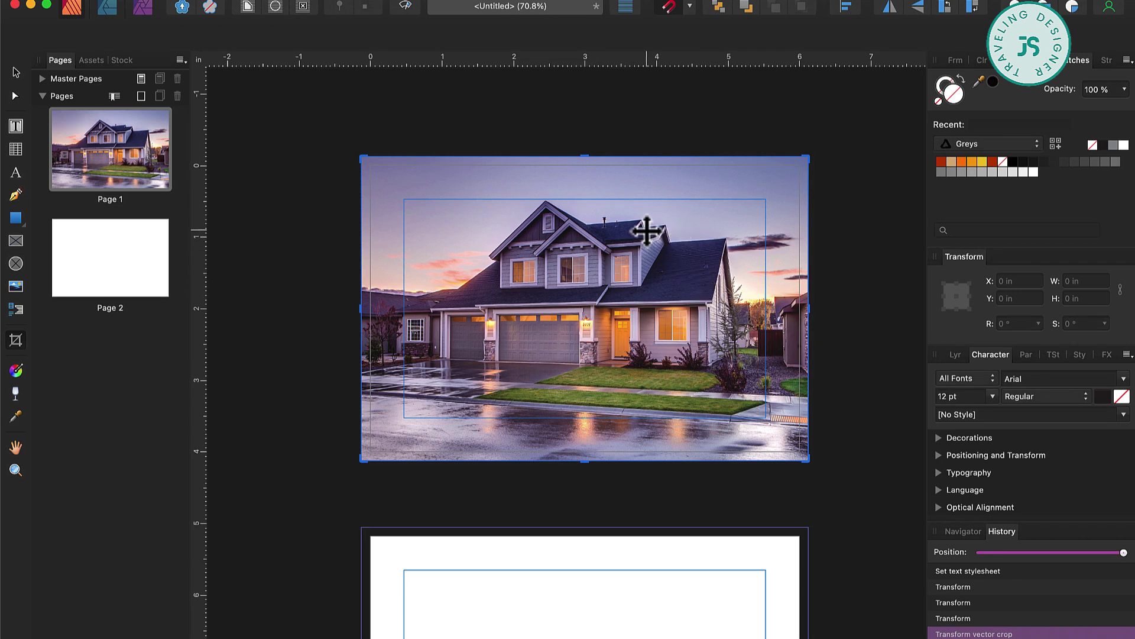
{"action": "scroll", "coordinate": [543, 308], "scroll_direction": "down", "scroll_amount": 3}
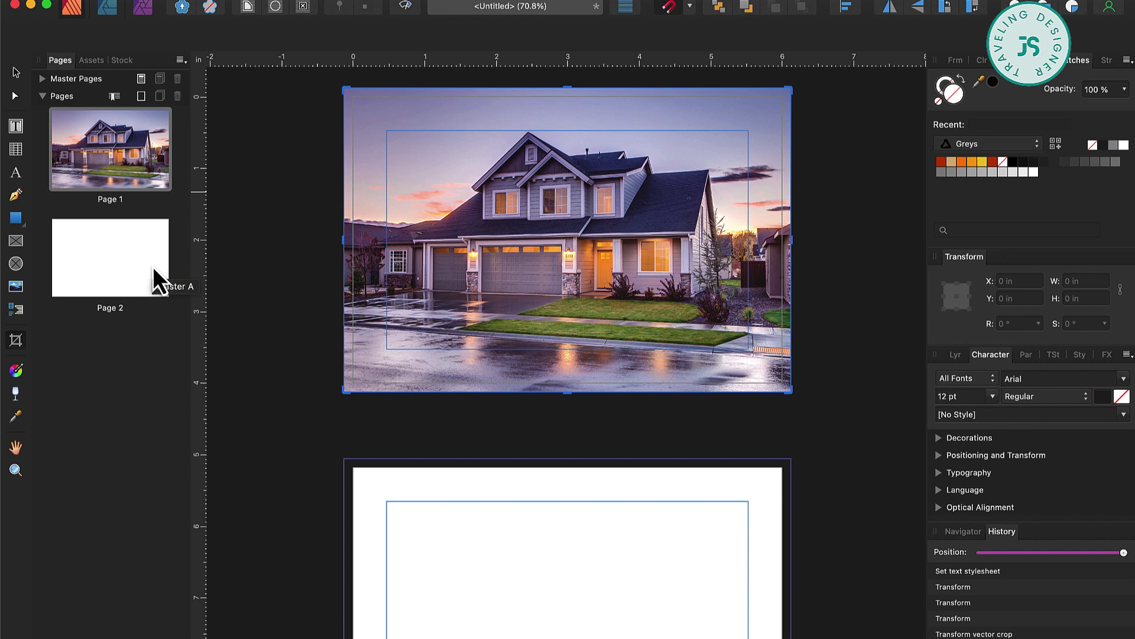
- Draw a rectangle bar across the bottom of the house photo
{"action": "left_click", "coordinate": [16, 76]}
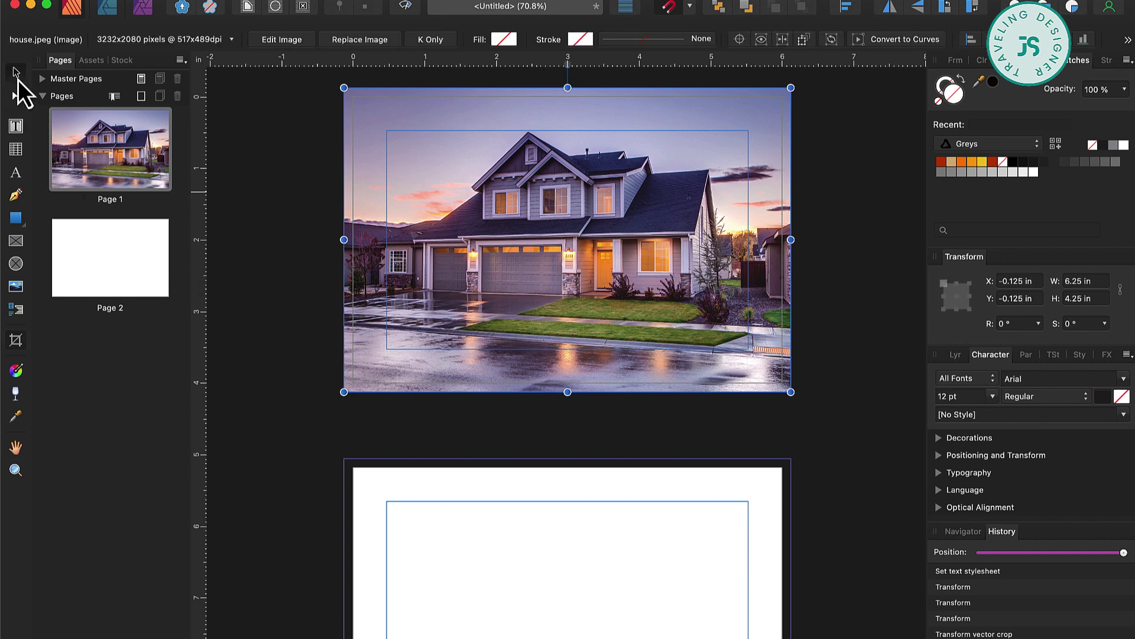
{"action": "left_click", "coordinate": [20, 221]}
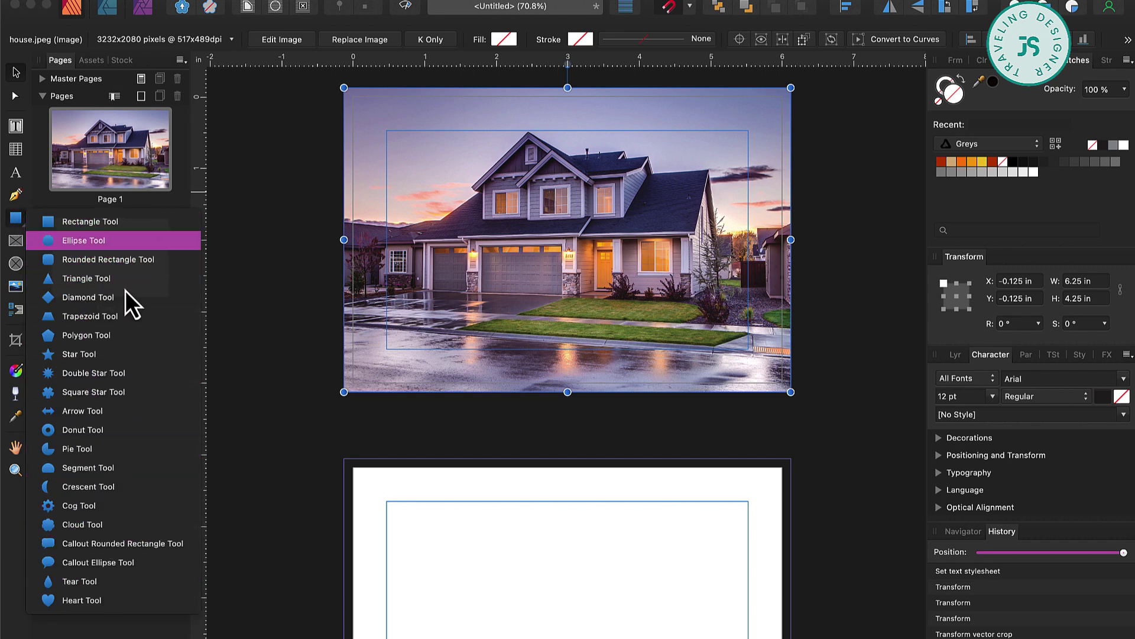
{"action": "left_click", "coordinate": [78, 227]}
{"action": "left_click_drag", "start_coordinate": [333, 334], "coordinate": [791, 391]}
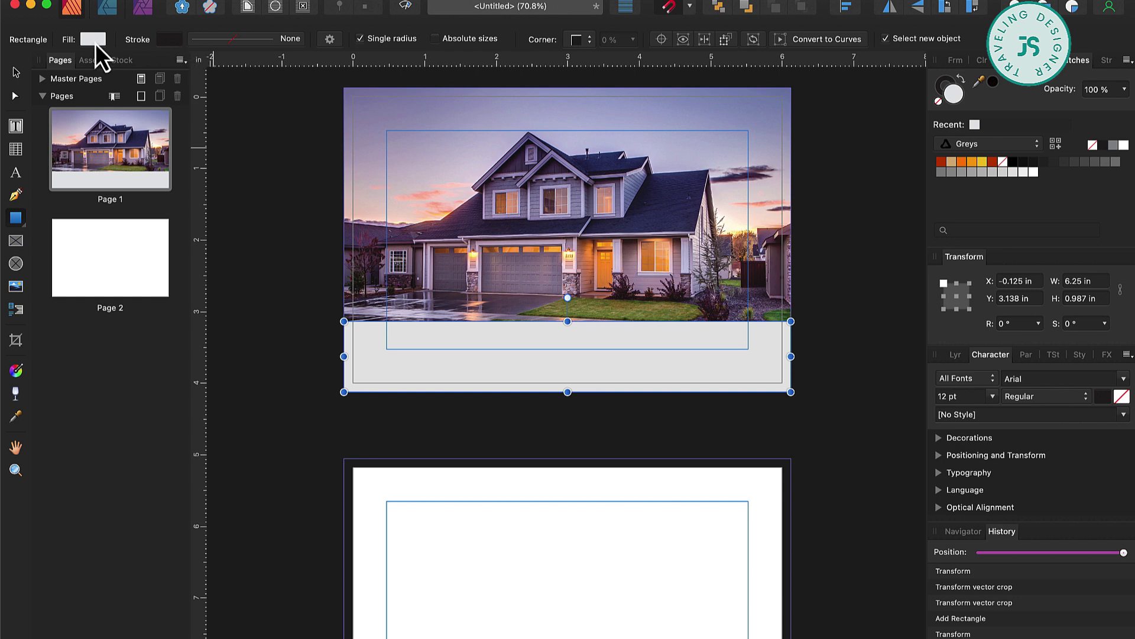
- Remove the bar's outline and give it an orange fill of RGB 231, 161, 62
{"action": "left_click", "coordinate": [95, 43]}
{"action": "left_click", "coordinate": [158, 45]}
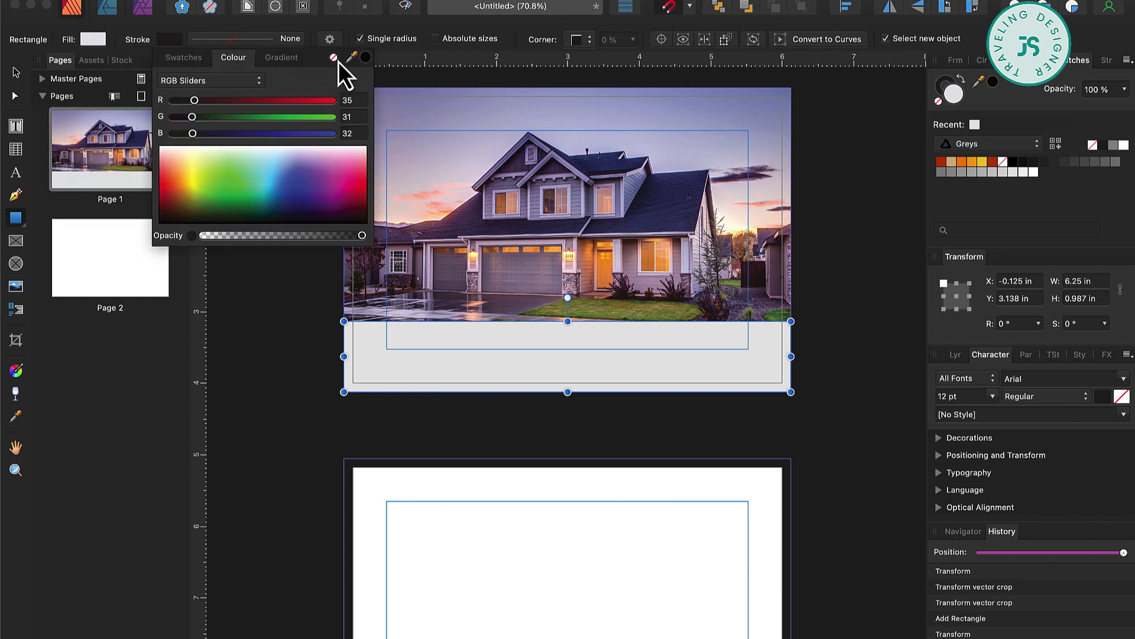
{"action": "left_click", "coordinate": [335, 59]}
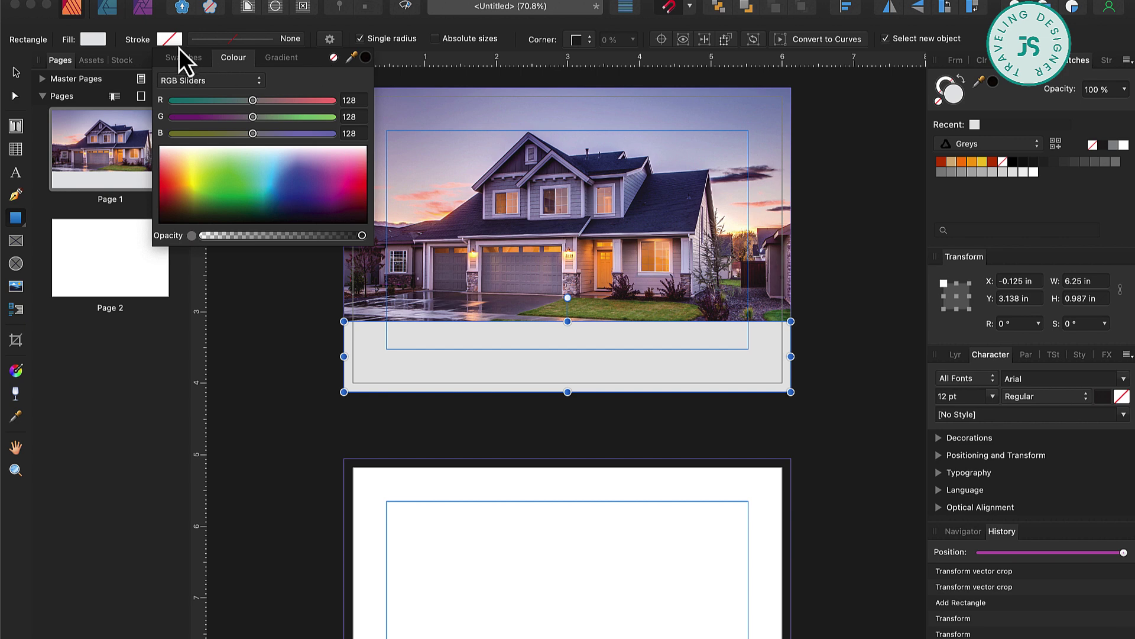
{"action": "left_click", "coordinate": [93, 39]}
{"action": "left_click_drag", "start_coordinate": [196, 134], "coordinate": [134, 133]}
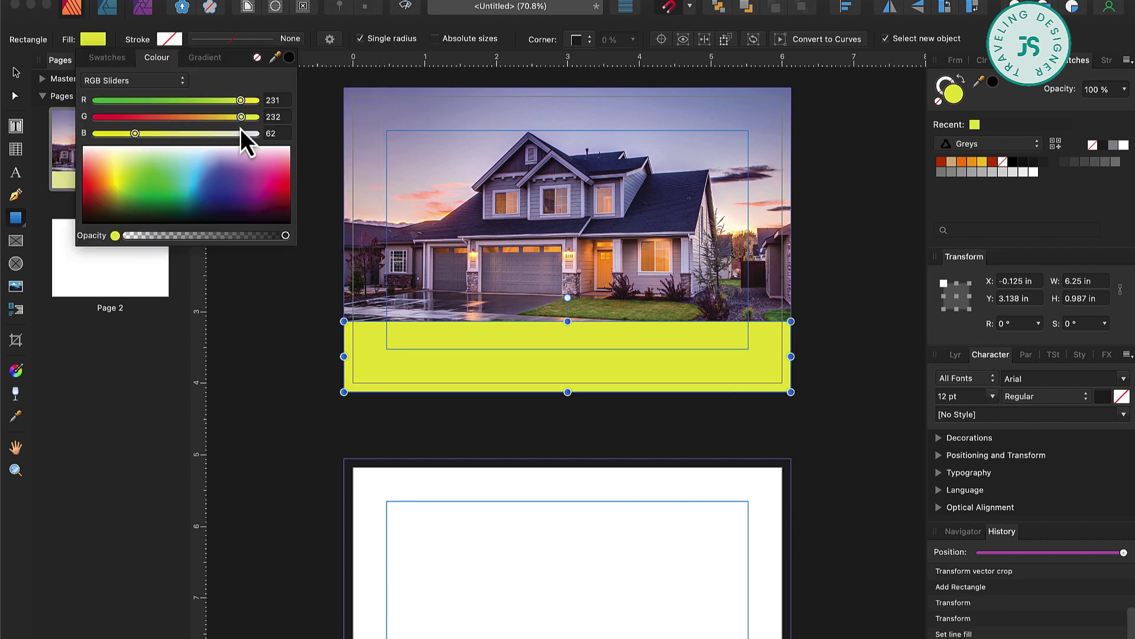
{"action": "left_click_drag", "start_coordinate": [241, 117], "coordinate": [193, 117]}
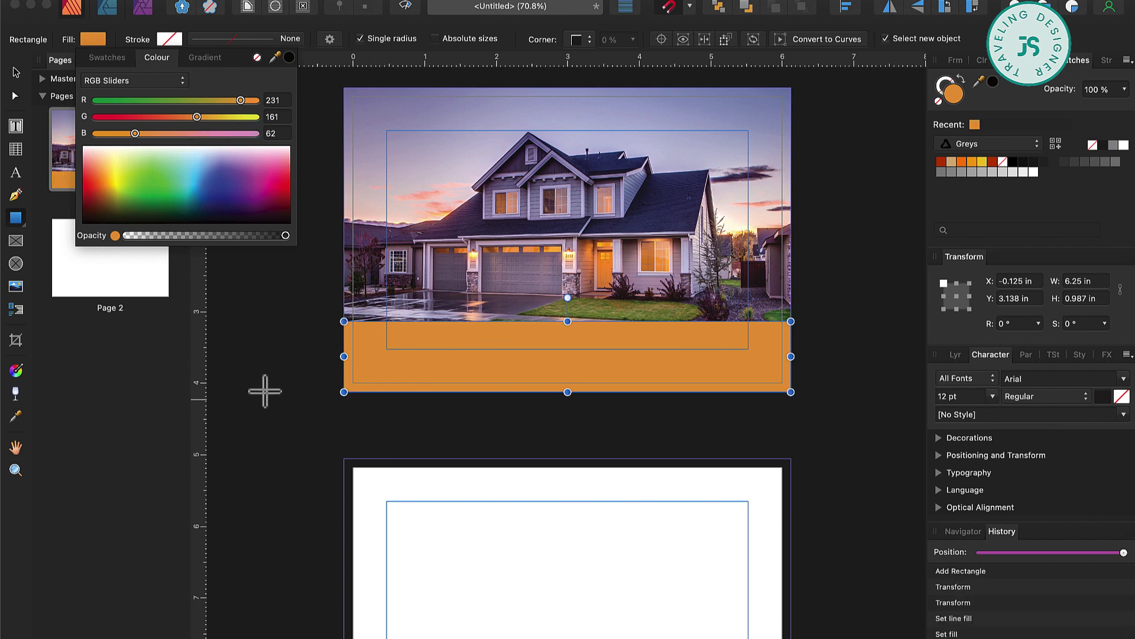
- Type the text REAL ESTATE COMPANY in the orange band
{"action": "key", "text": "v"}
{"action": "key", "text": "super+d"}
{"action": "scroll", "coordinate": [679, 437], "scroll_direction": "up", "scroll_amount": 3}
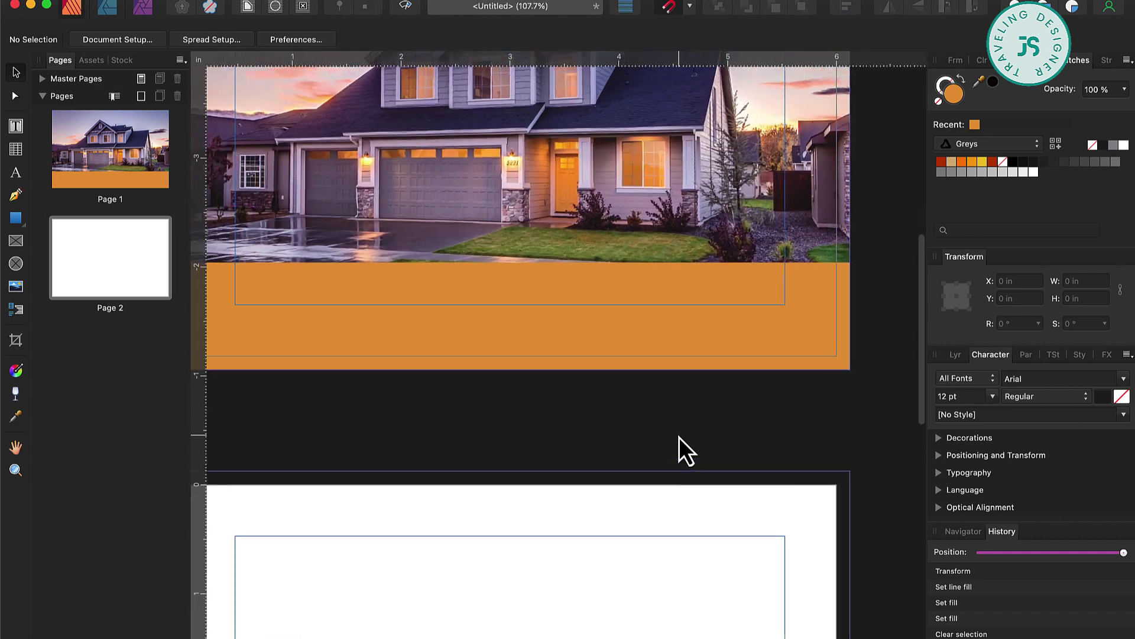
{"action": "scroll", "coordinate": [679, 437], "scroll_direction": "up", "scroll_amount": 2}
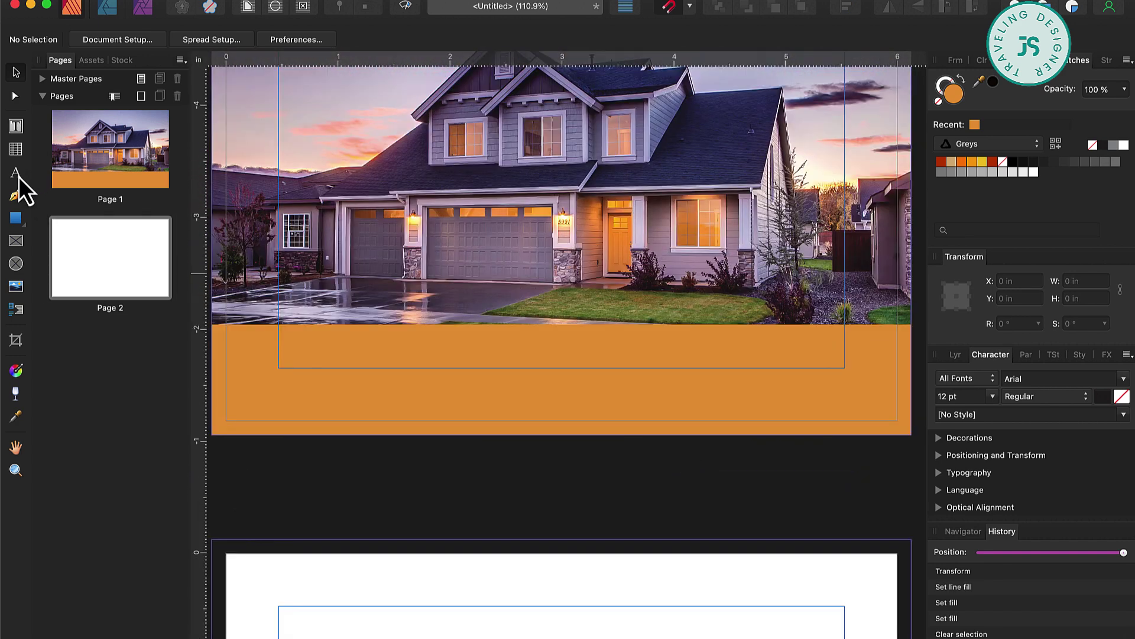
{"action": "left_click", "coordinate": [18, 176]}
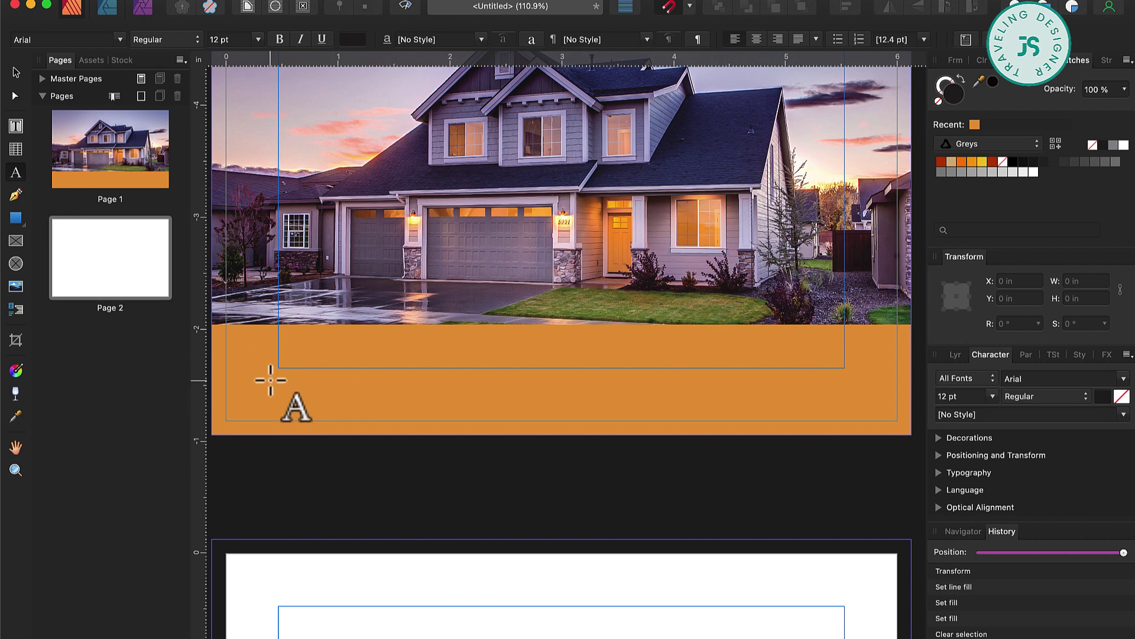
{"action": "left_click", "coordinate": [246, 350]}
{"action": "type", "text": "REA"}
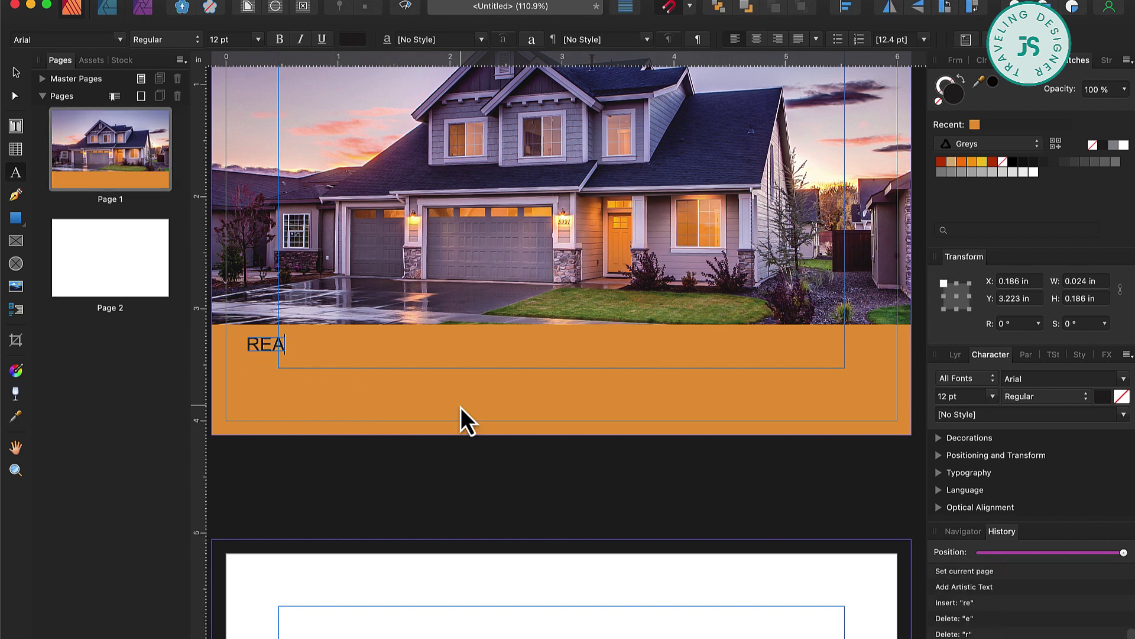
{"action": "type", "text": "L ESTATE COMPANY"}
- Set the title in Augify and enlarge it to 26 pt across the band
{"action": "key", "text": "super+a"}
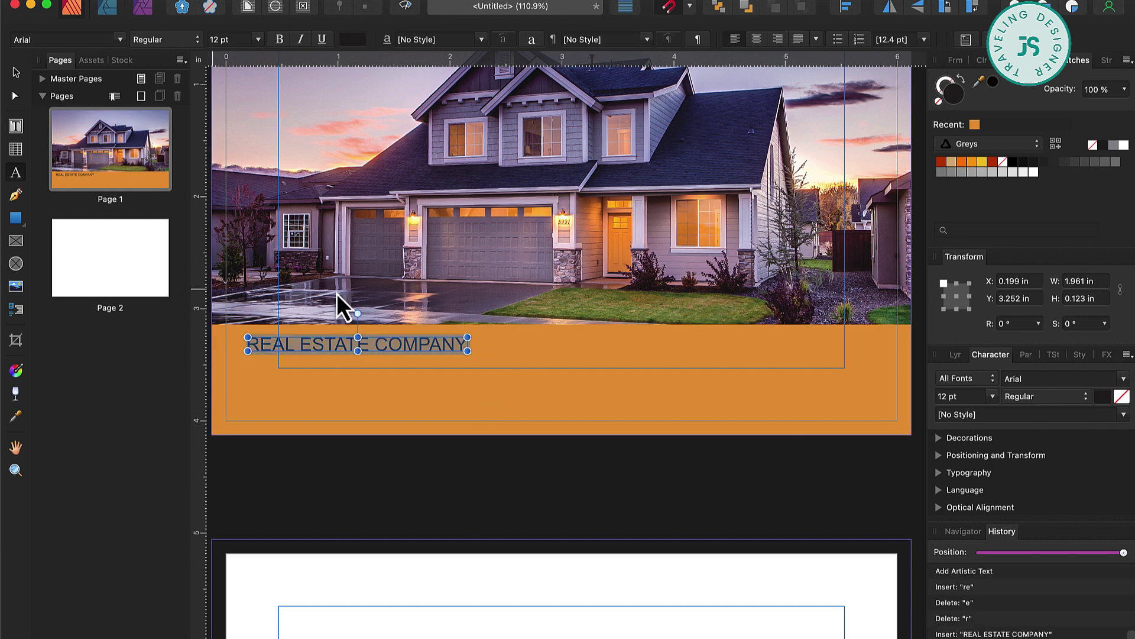
{"action": "left_click", "coordinate": [118, 40]}
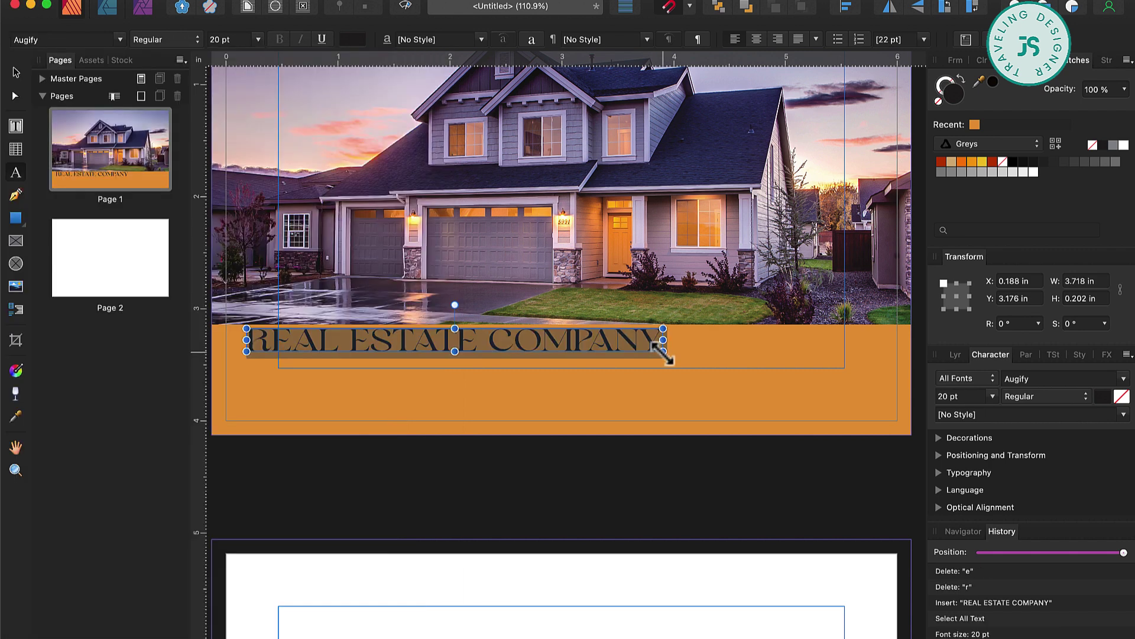
{"action": "left_click_drag", "start_coordinate": [667, 358], "coordinate": [790, 381]}
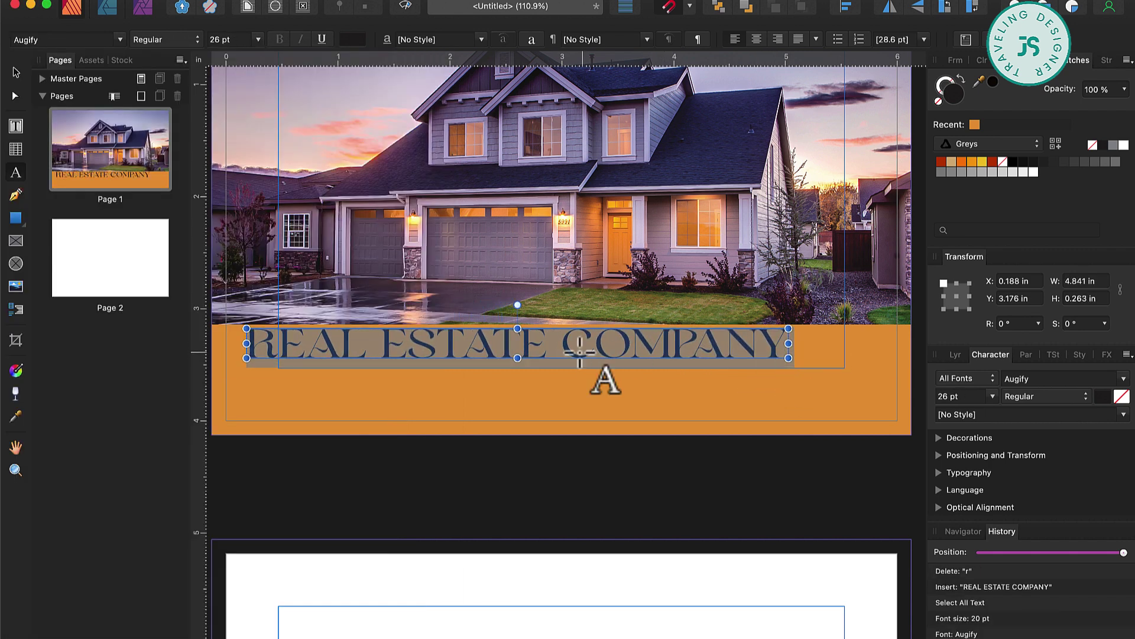
{"action": "key", "text": "Escape"}
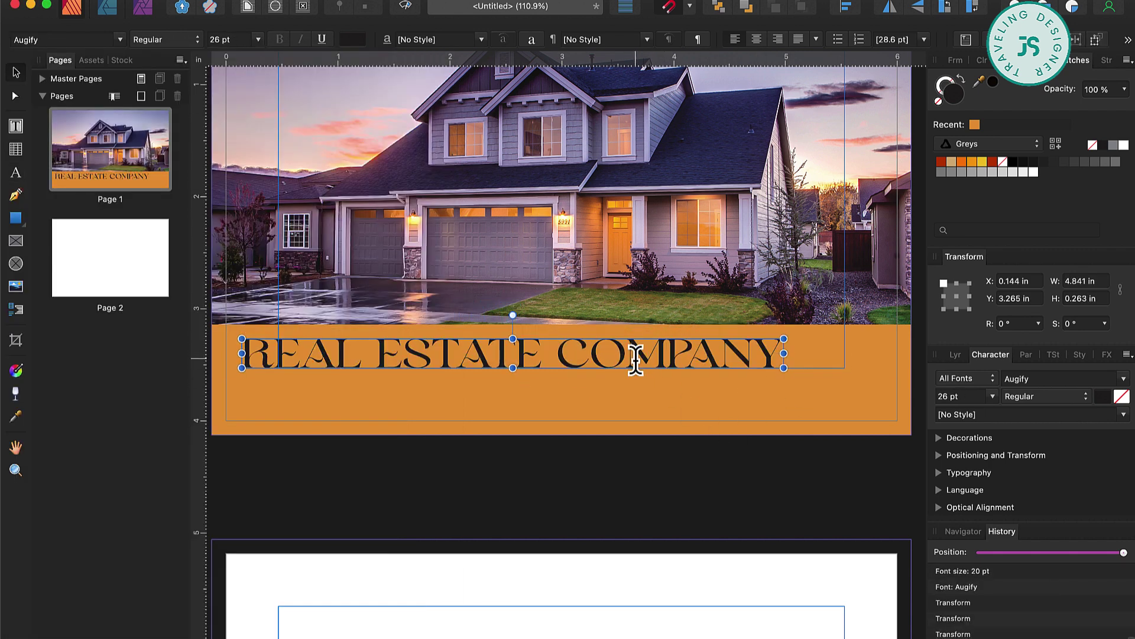
- Colour the title text white
{"action": "double_click", "coordinate": [636, 360]}
{"action": "key", "text": "super+a"}
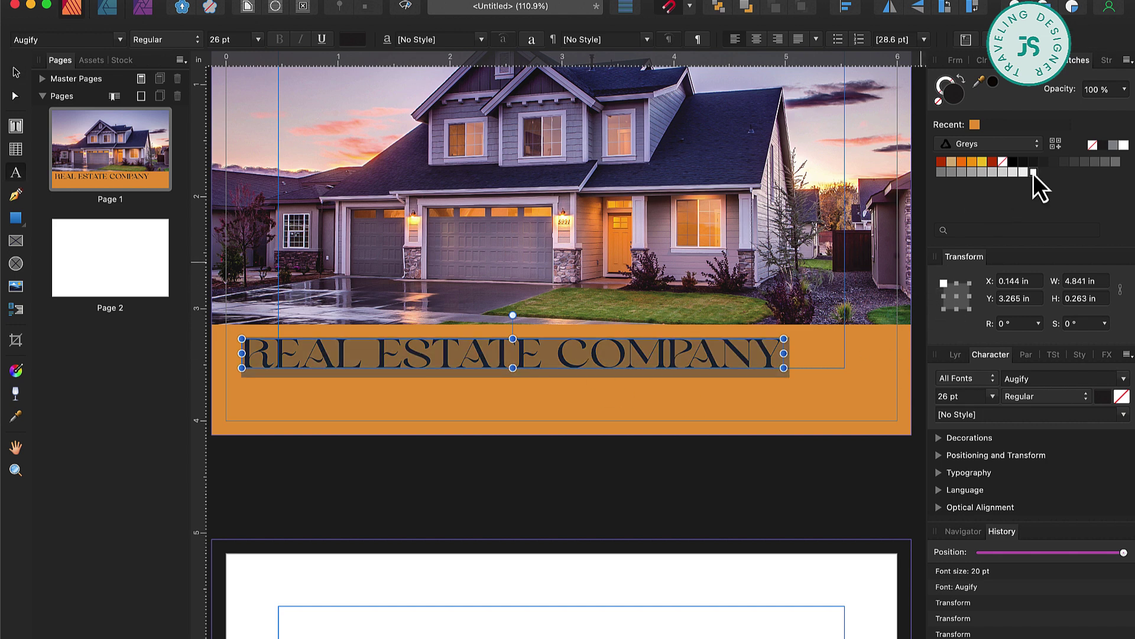
{"action": "left_click", "coordinate": [1033, 171]}
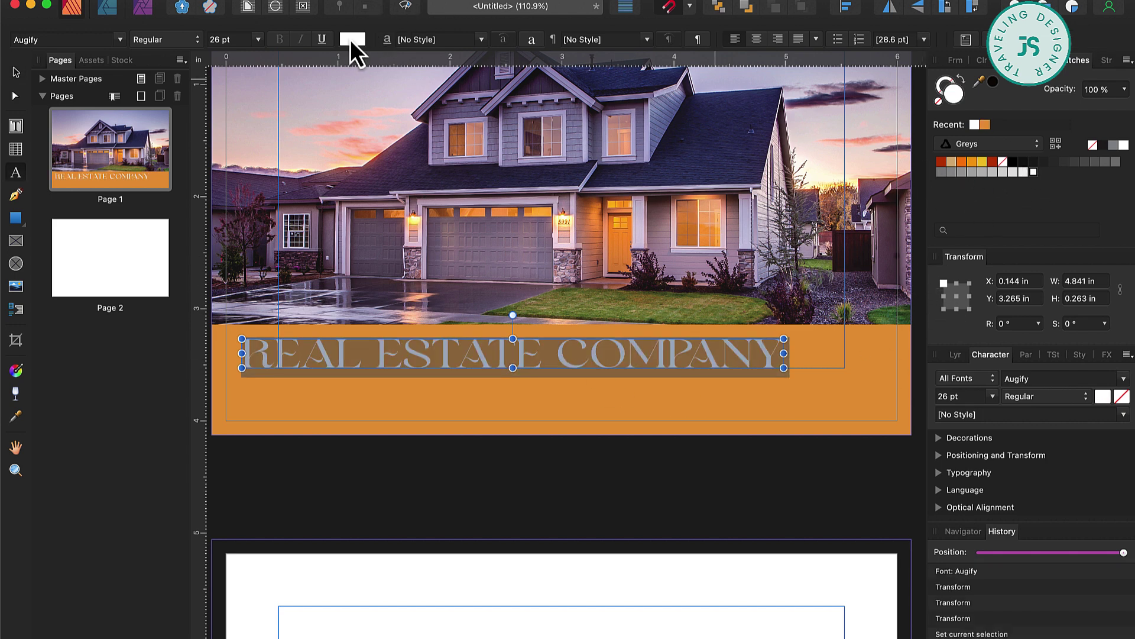
{"action": "key", "text": "Escape"}
{"action": "left_click", "coordinate": [435, 426]}
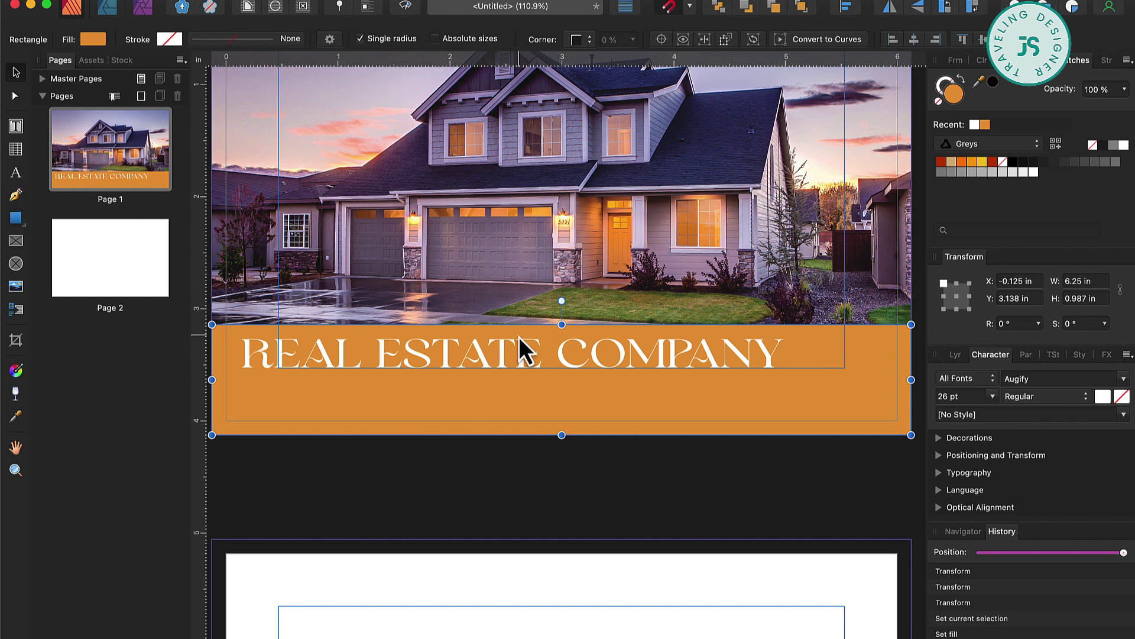
{"action": "left_click", "coordinate": [643, 357]}
- Duplicate the title below itself as the 12 pt tagline 'this is where your tagline is'
{"action": "left_click_drag", "start_coordinate": [644, 357], "coordinate": [644, 399]}
{"action": "triple_click", "coordinate": [529, 400]}
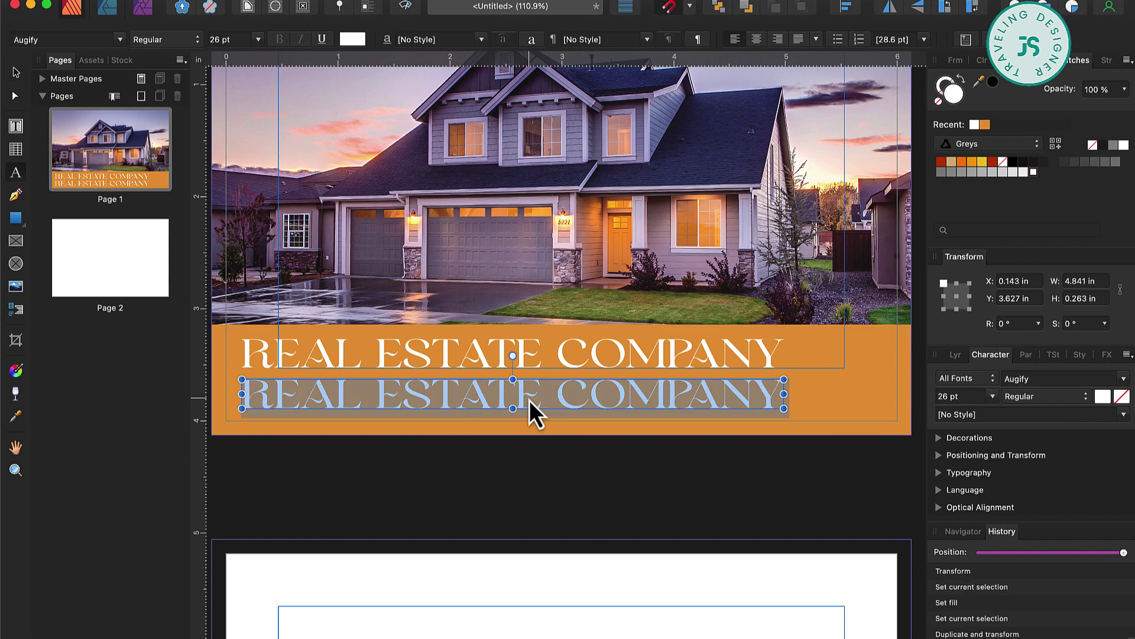
{"action": "type", "text": "this is where your tagline is"}
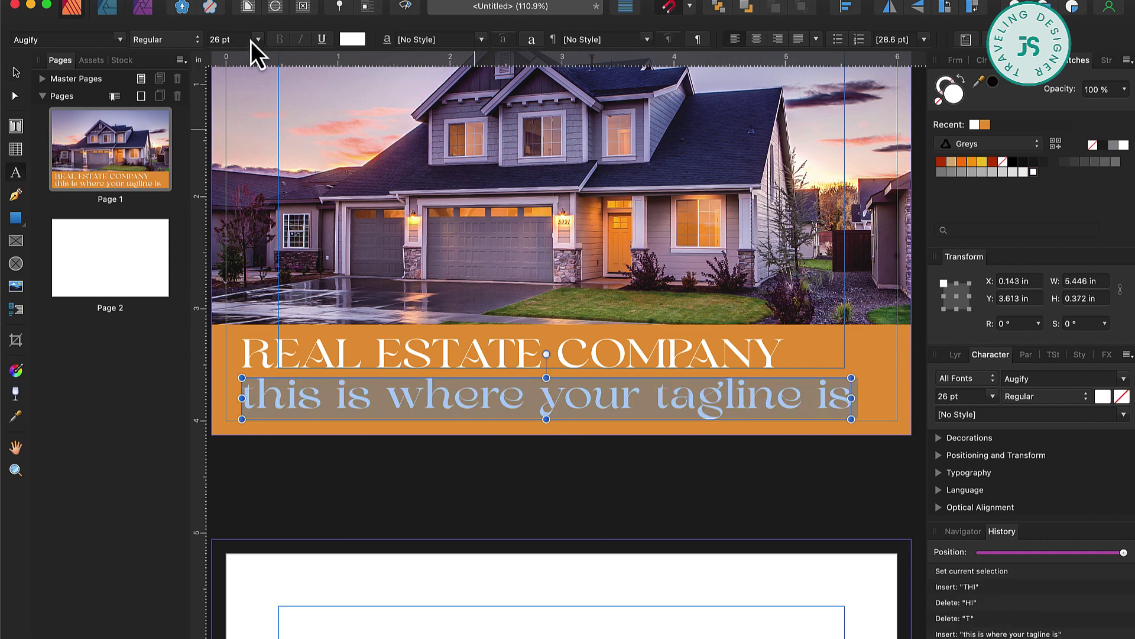
{"action": "left_click", "coordinate": [258, 40]}
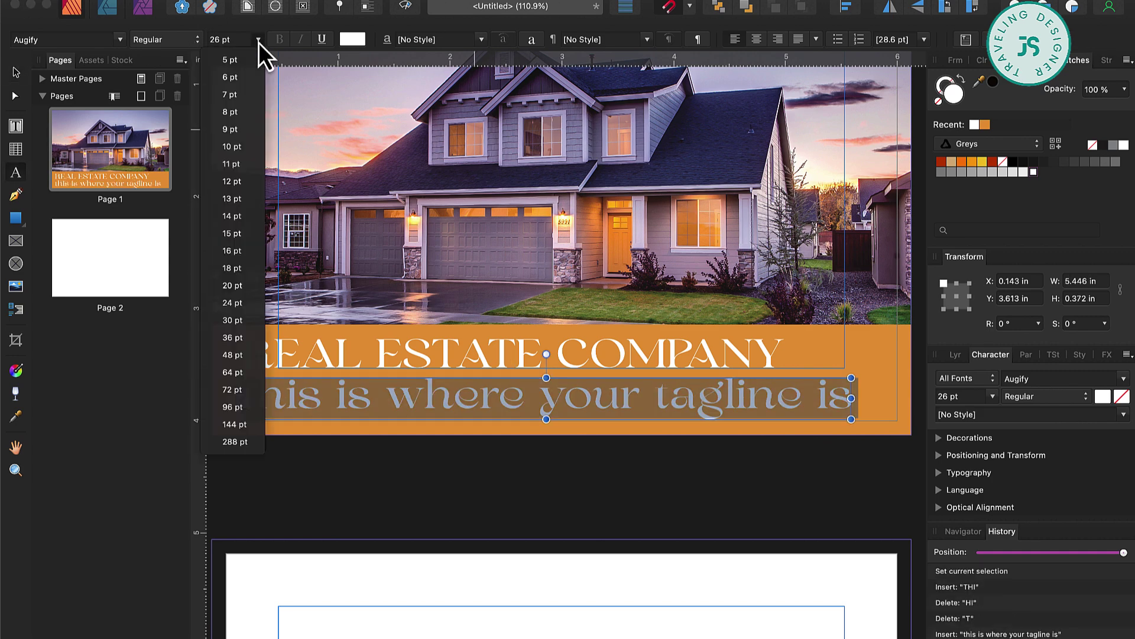
{"action": "left_click", "coordinate": [246, 186]}
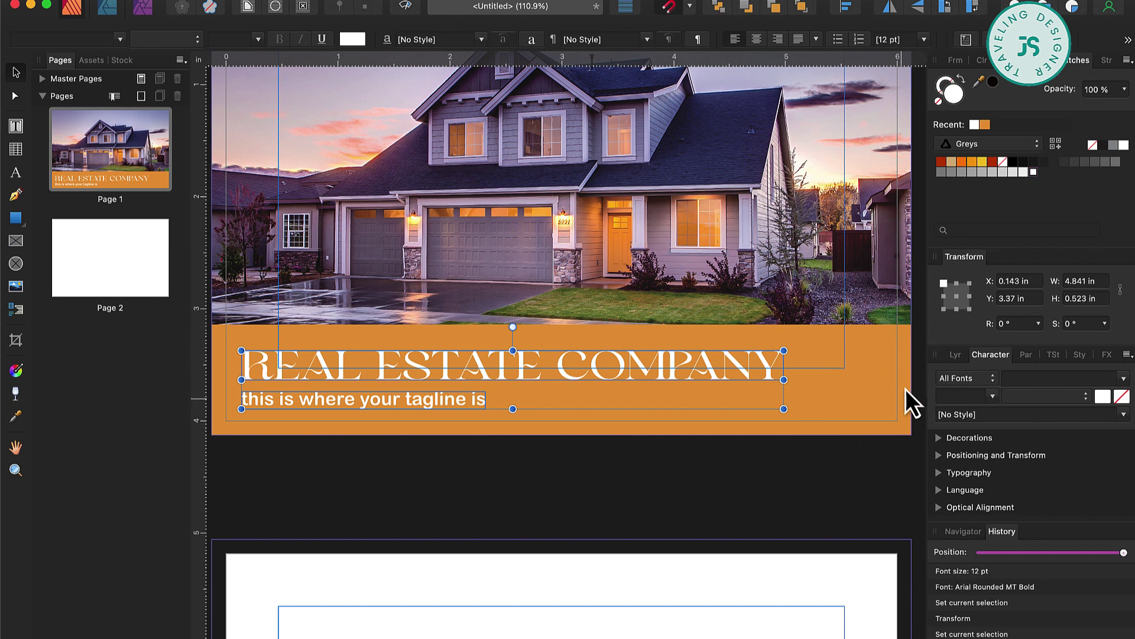
{"action": "left_click", "coordinate": [862, 437]}
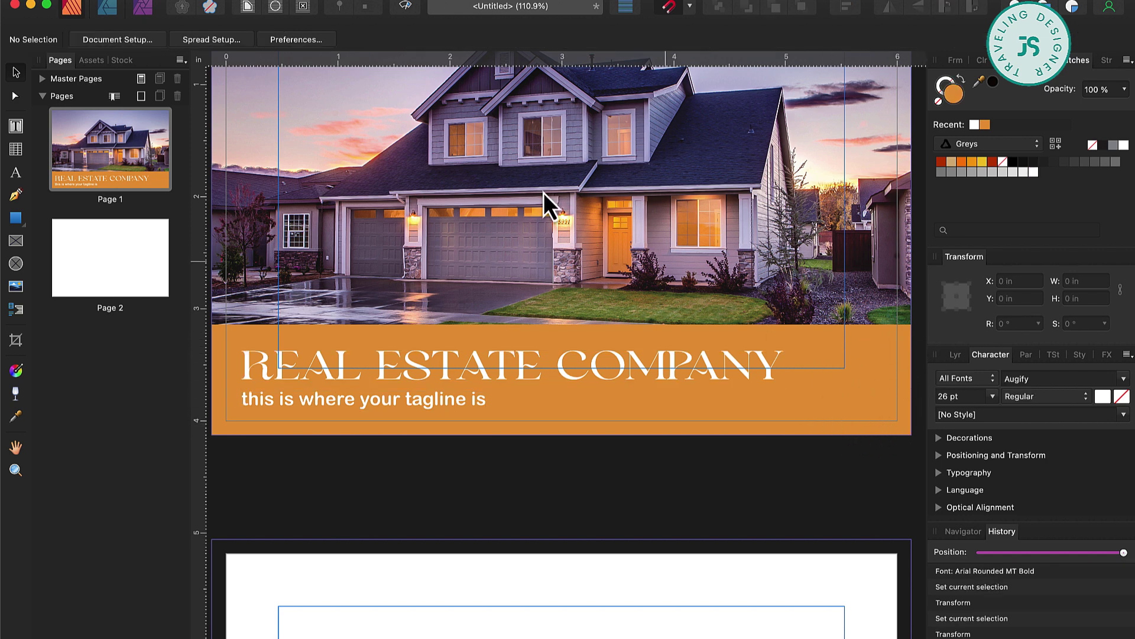
- Place the JSLOGO-PNG.png logo at the band's right end, then go to Page 2
{"action": "left_click", "coordinate": [171, 1]}
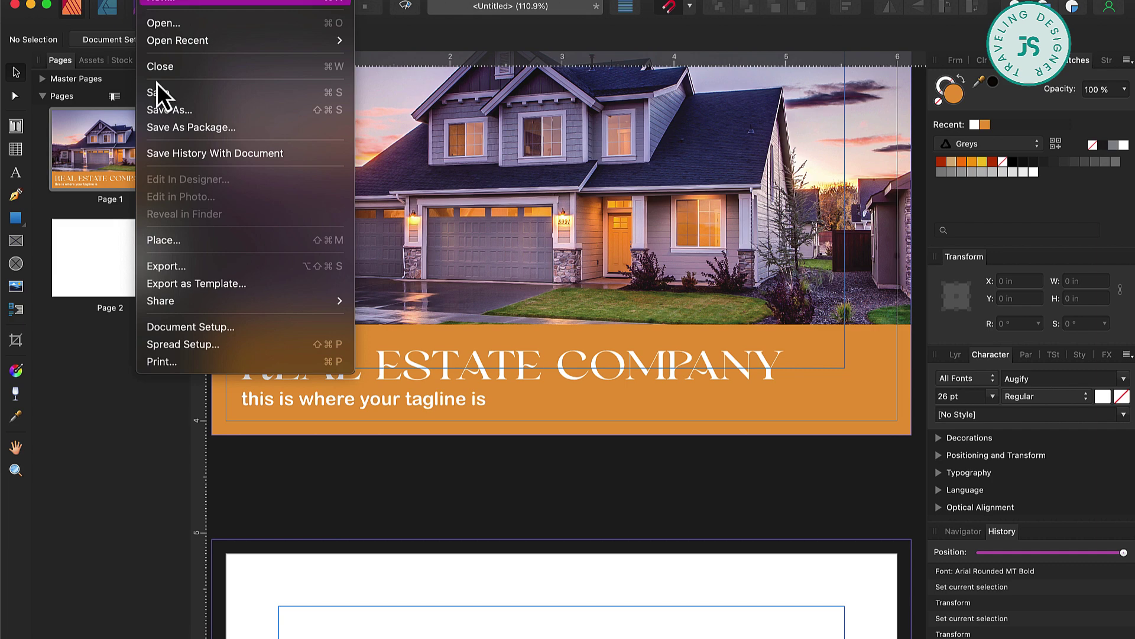
{"action": "left_click", "coordinate": [198, 242]}
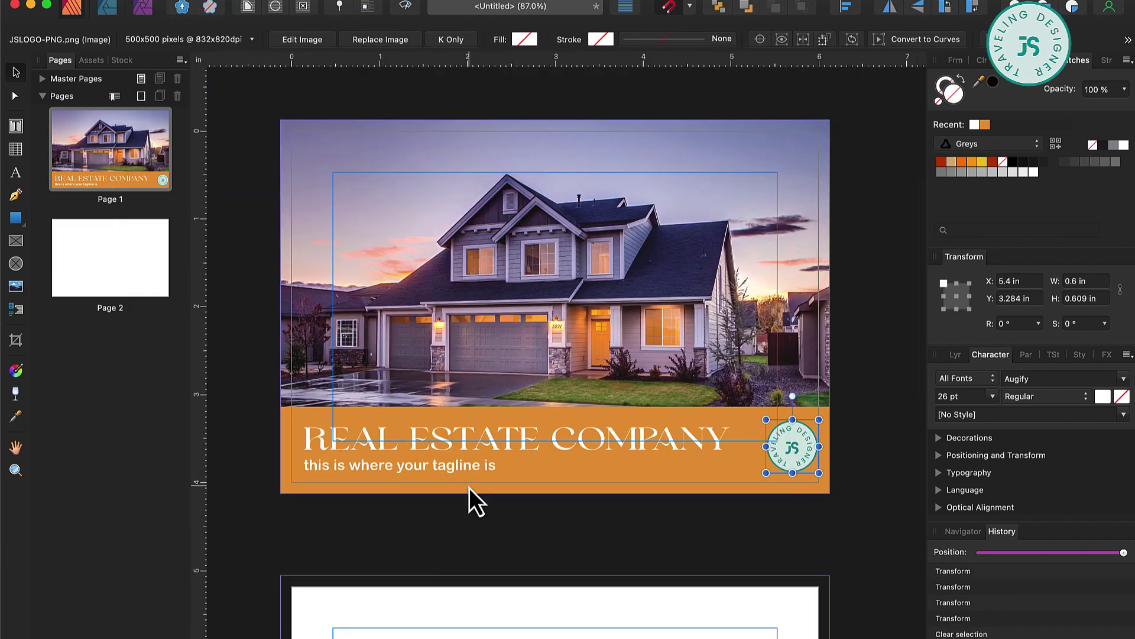
{"action": "scroll", "coordinate": [470, 487], "scroll_direction": "down", "scroll_amount": 5}
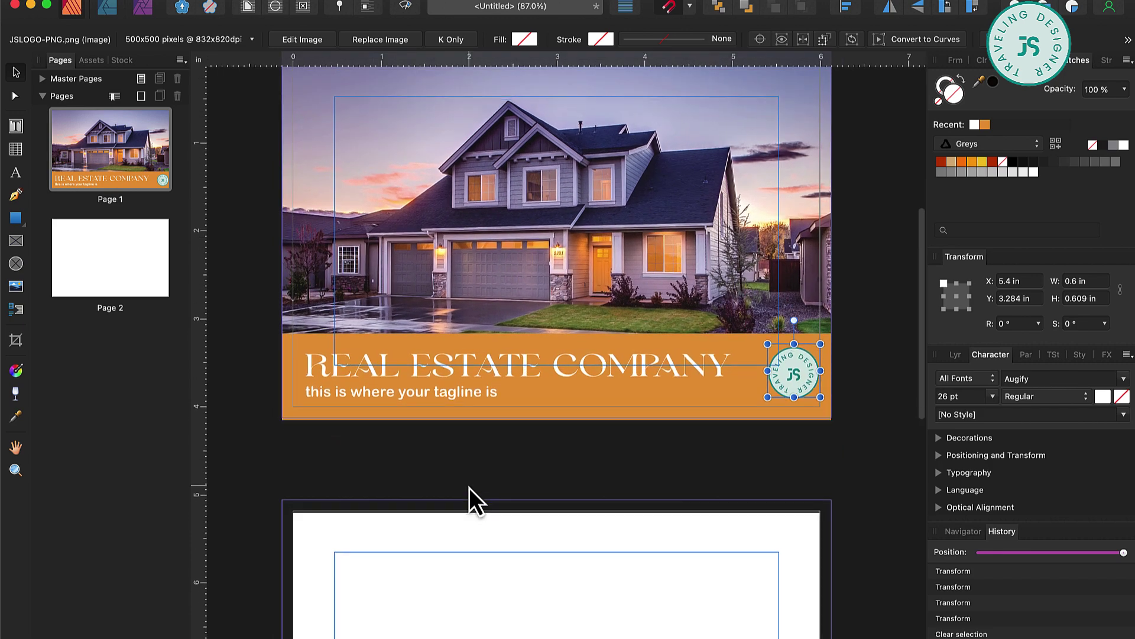
{"action": "scroll", "coordinate": [469, 487], "scroll_direction": "down", "scroll_amount": 3}
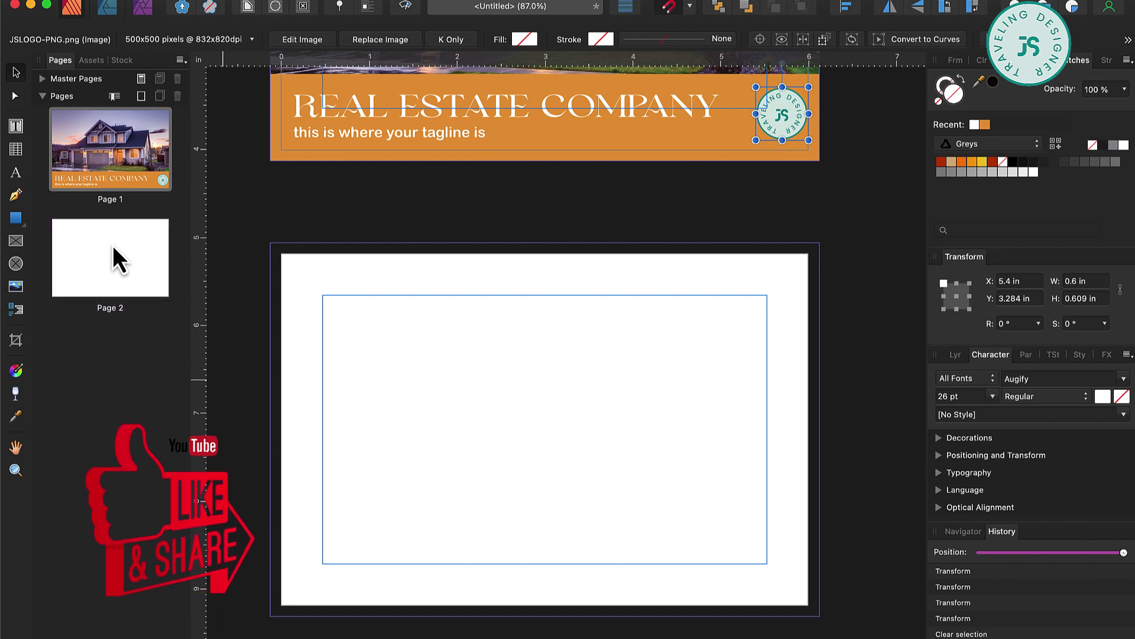
{"action": "left_click", "coordinate": [114, 245]}
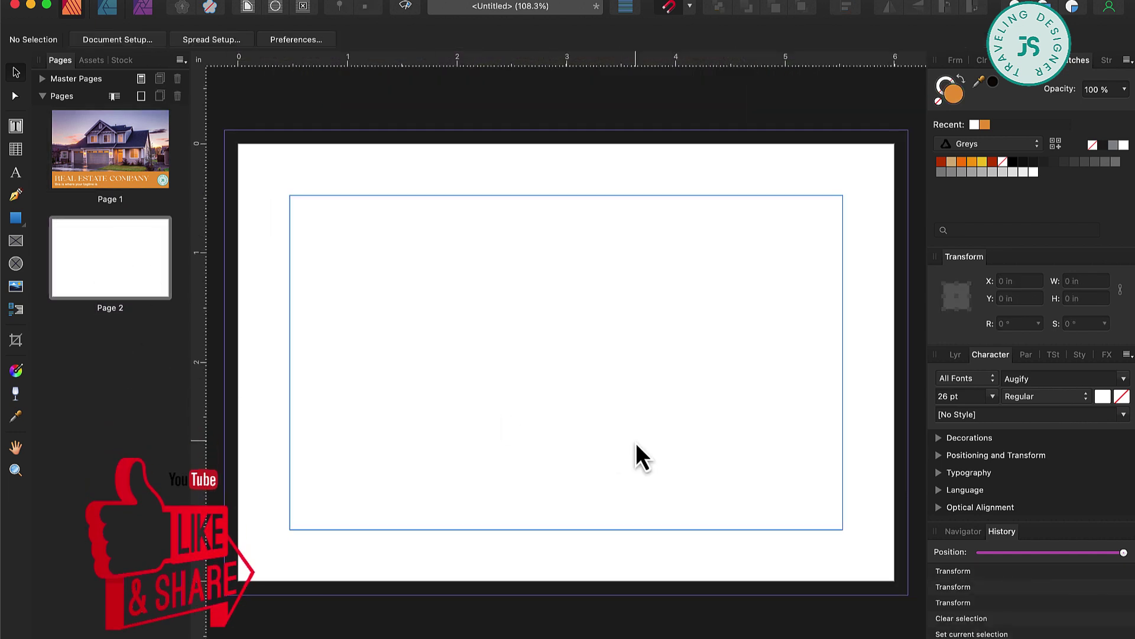
- Place house1.jpeg at the top-left corner of Page 2
{"action": "left_click", "coordinate": [155, 0]}
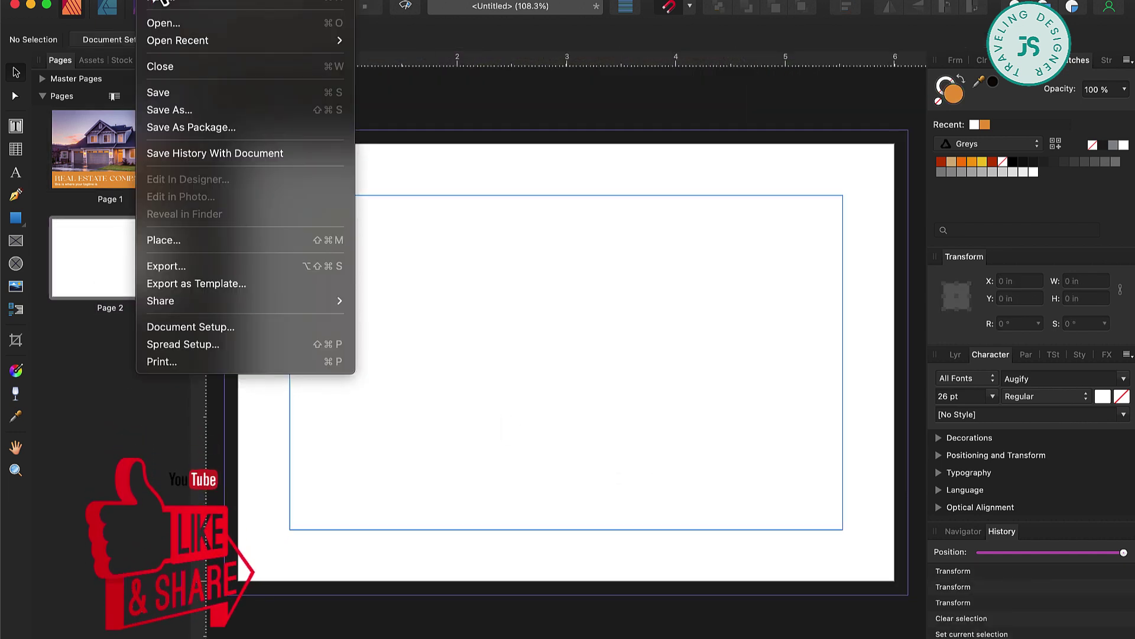
{"action": "left_click", "coordinate": [220, 240]}
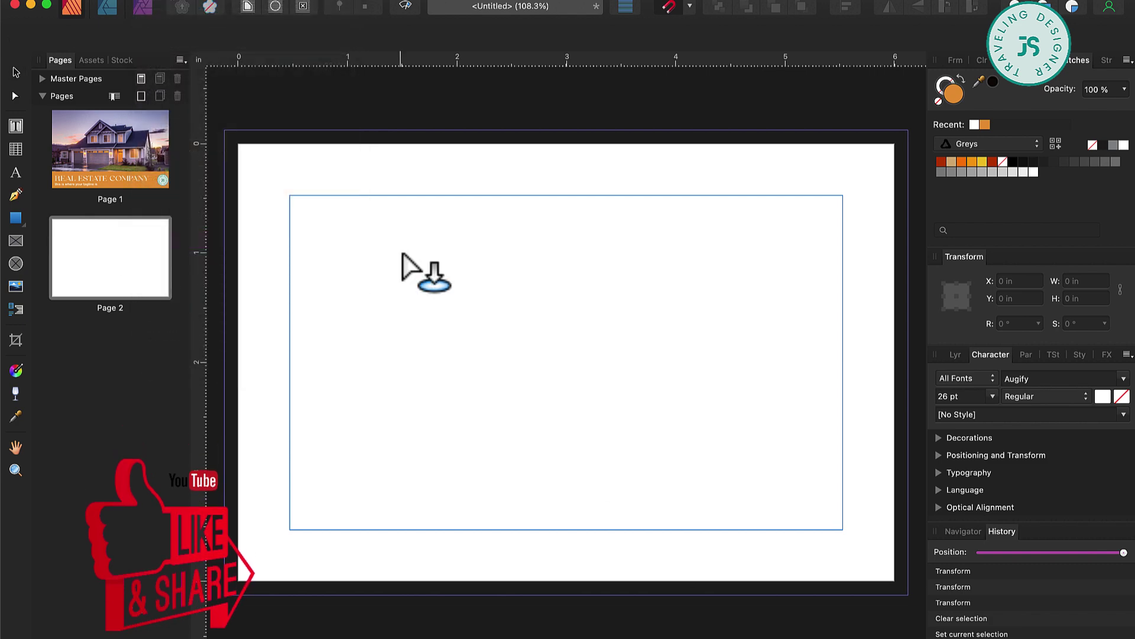
{"action": "left_click", "coordinate": [402, 255]}
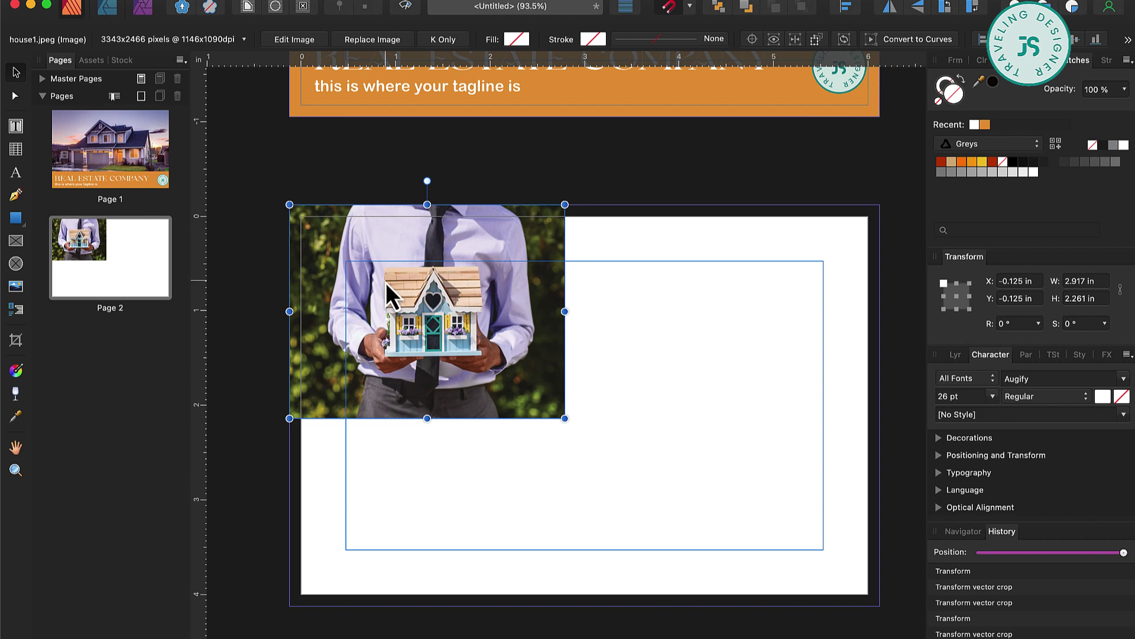
- Duplicate page 1's orange bar onto page 2 and resize it to 2.912 × 1.921 in under the photo
{"action": "left_click", "coordinate": [646, 121]}
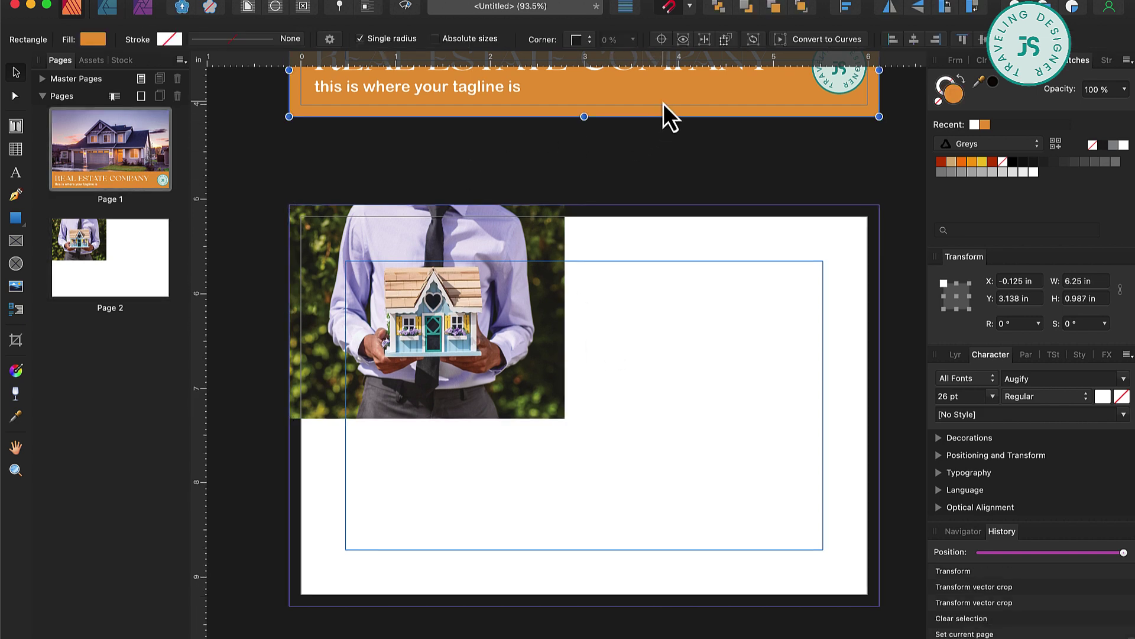
{"action": "left_click", "coordinate": [662, 104]}
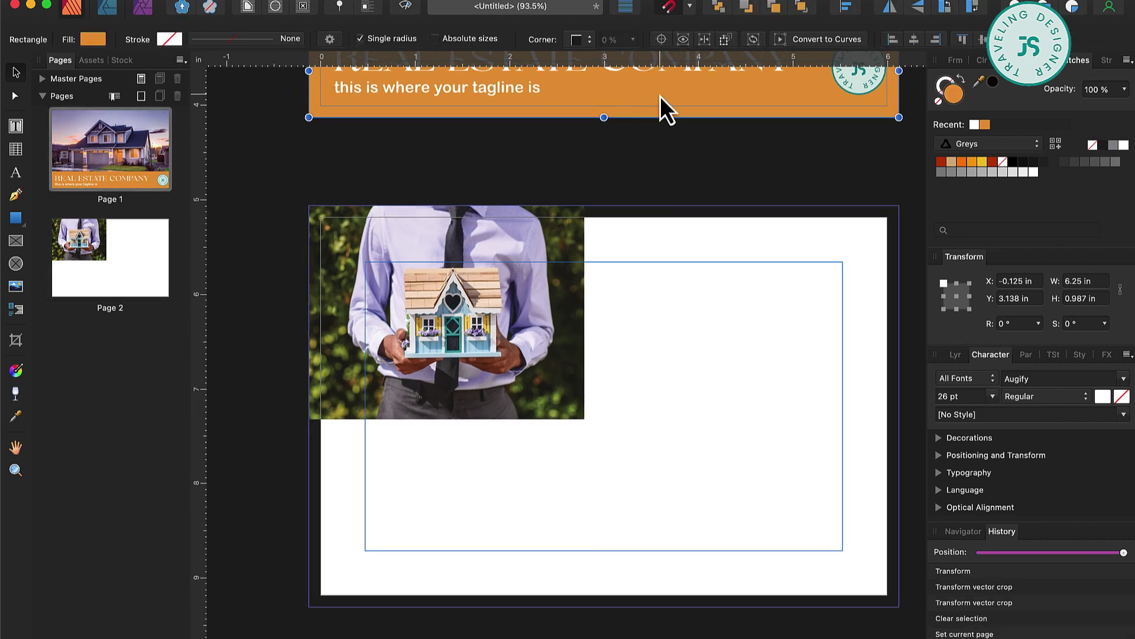
{"action": "left_click_drag", "start_coordinate": [660, 97], "coordinate": [660, 497]}
{"action": "left_click_drag", "start_coordinate": [900, 471], "coordinate": [586, 456]}
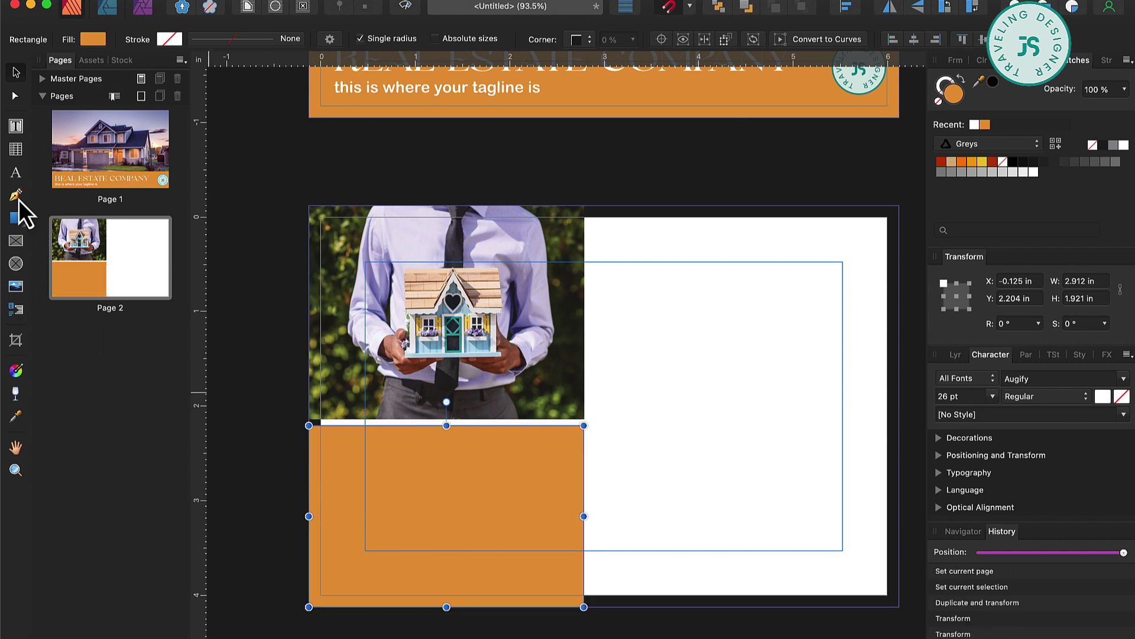
- Copy the REAL ESTATE COMPANY heading into page 2's orange panel and shrink it to 14.2 pt
{"action": "left_click", "coordinate": [15, 175]}
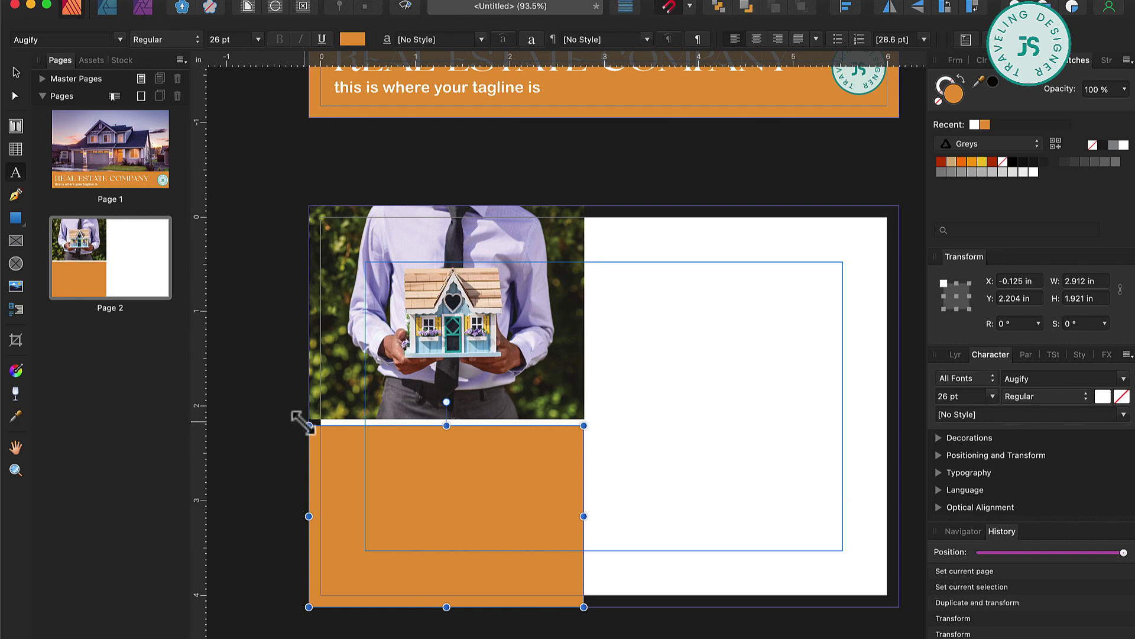
{"action": "scroll", "coordinate": [492, 152], "scroll_direction": "up", "scroll_amount": 1}
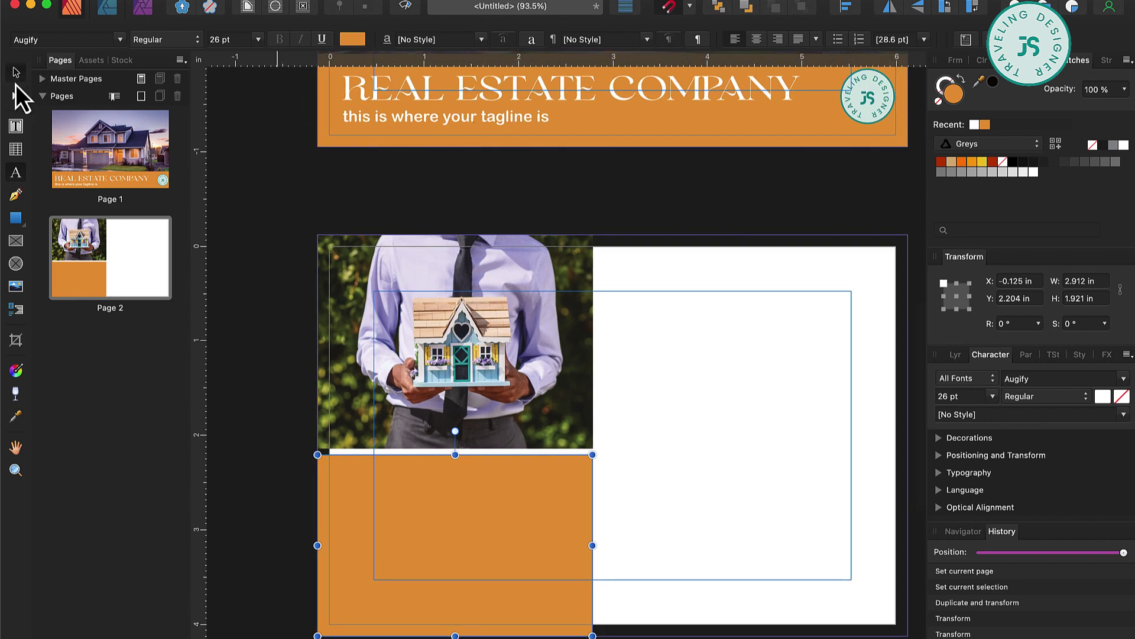
{"action": "left_click", "coordinate": [566, 104]}
{"action": "key", "text": "super+c"}
{"action": "key", "text": "super+v"}
{"action": "left_click_drag", "start_coordinate": [796, 473], "coordinate": [581, 473]}
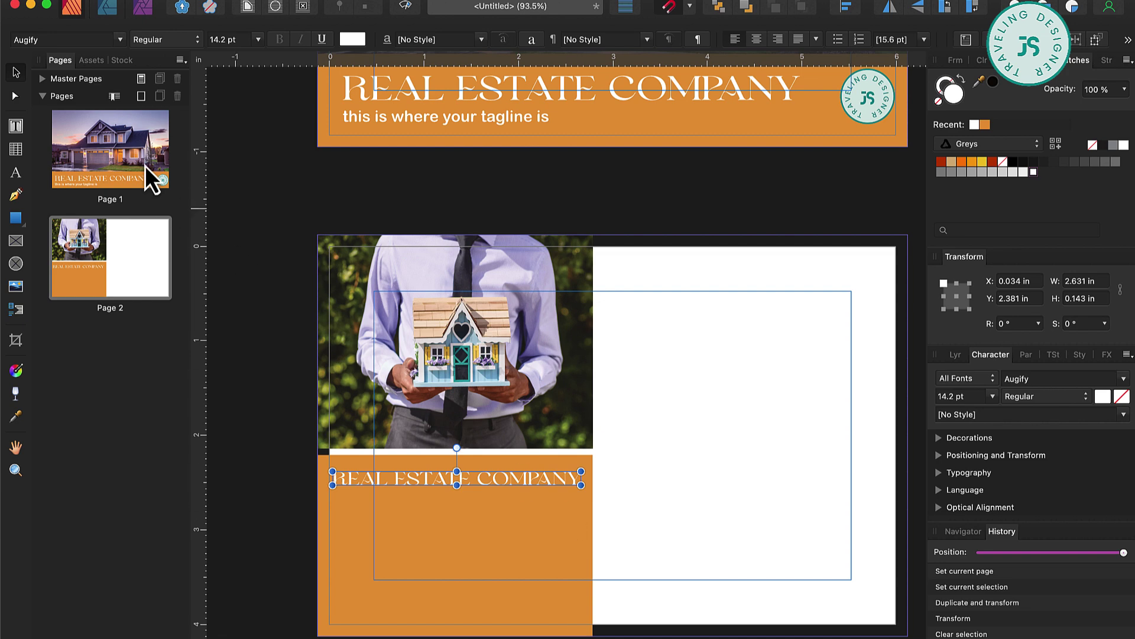
{"action": "left_click", "coordinate": [21, 127]}
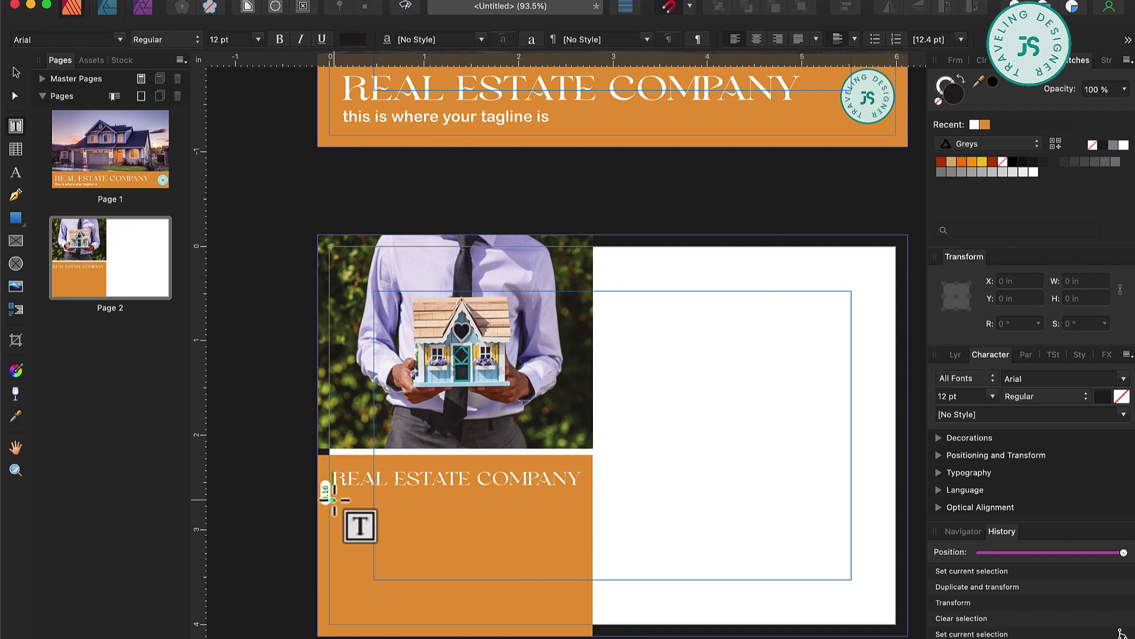
- Add a text frame for the consultation blurb and phone number, and paste the round logo into the orange panel
{"action": "left_click_drag", "start_coordinate": [333, 500], "coordinate": [578, 618]}
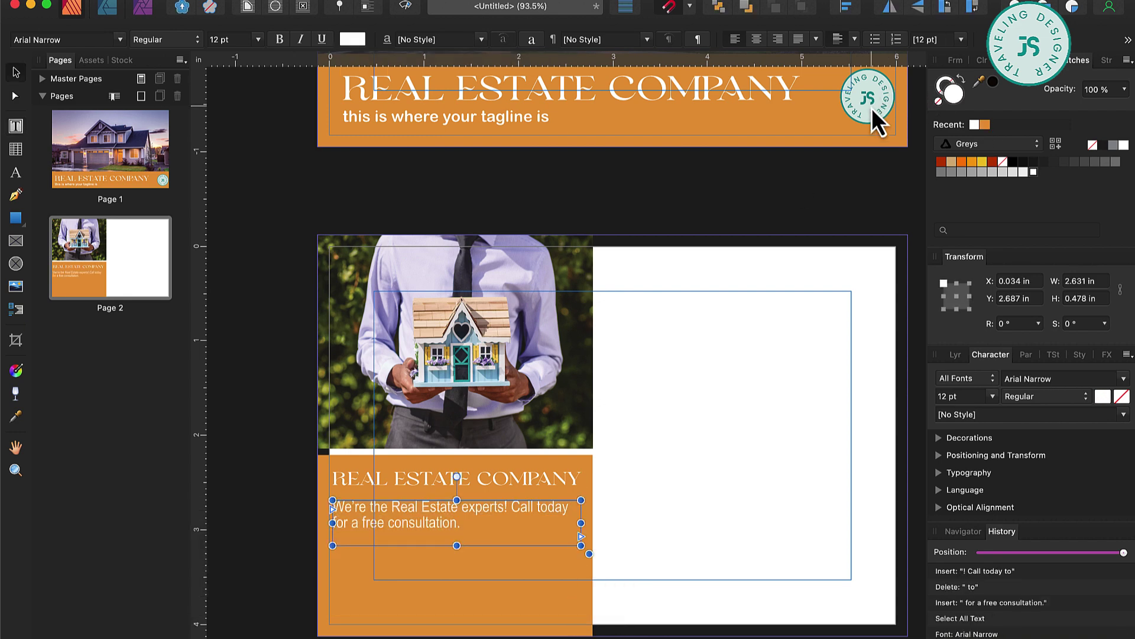
{"action": "key", "text": "Escape"}
{"action": "left_click", "coordinate": [872, 108]}
{"action": "key", "text": "super+c"}
{"action": "key", "text": "super+v"}
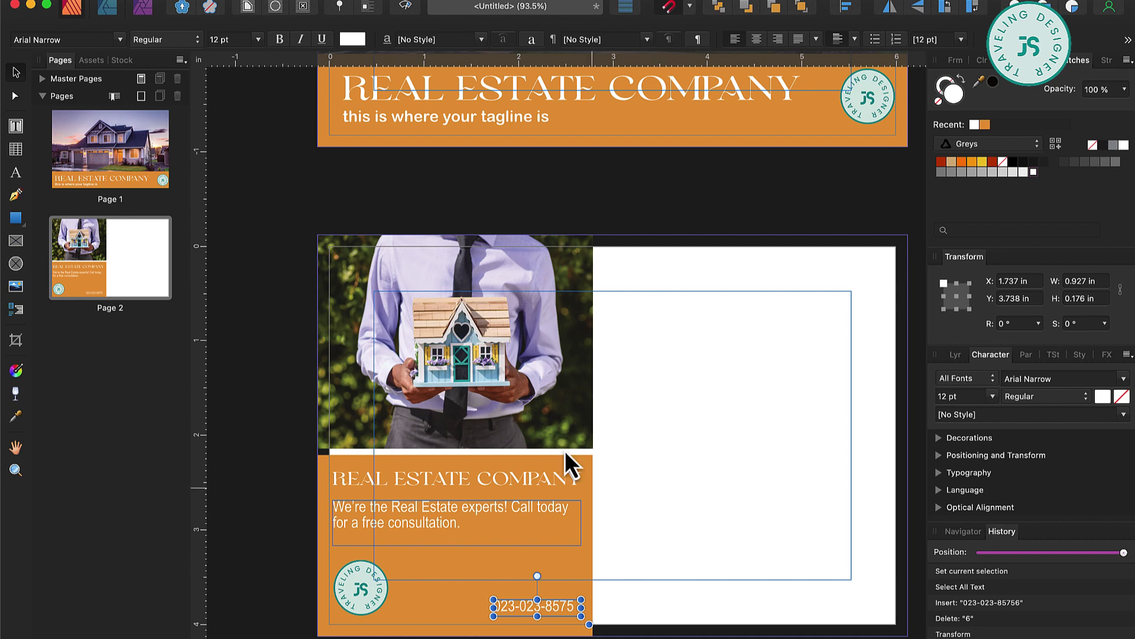
- Draw a square stamp box in page 2's top-right corner with no fill and a 0.4 pt red outline
{"action": "left_click", "coordinate": [16, 219]}
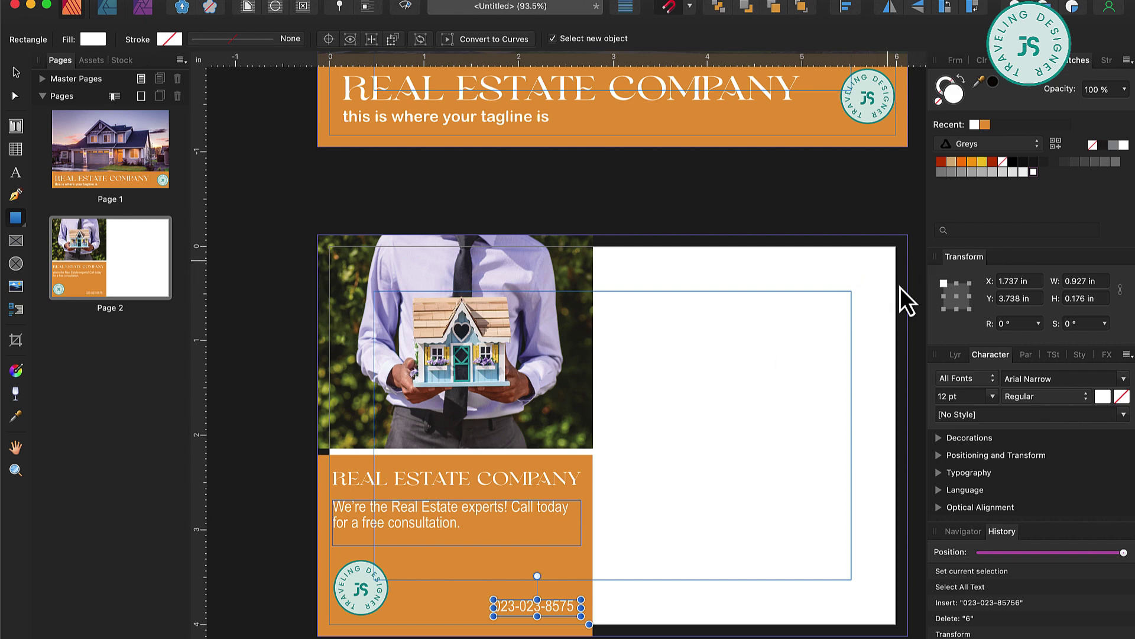
{"action": "left_click_drag", "start_coordinate": [801, 259], "coordinate": [885, 355]}
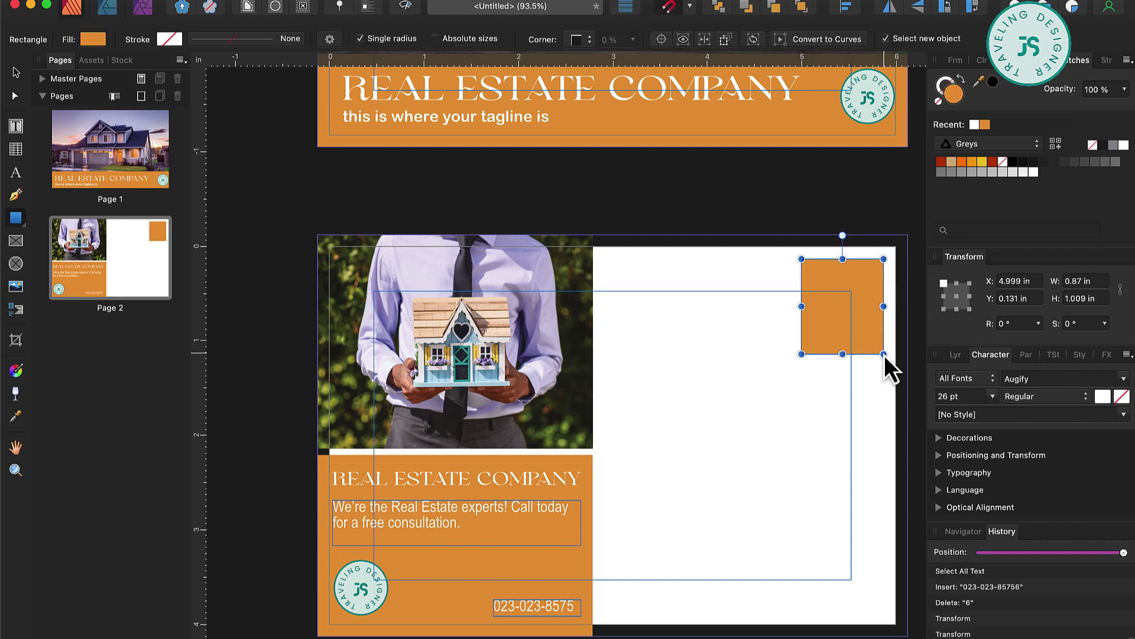
{"action": "left_click", "coordinate": [93, 40]}
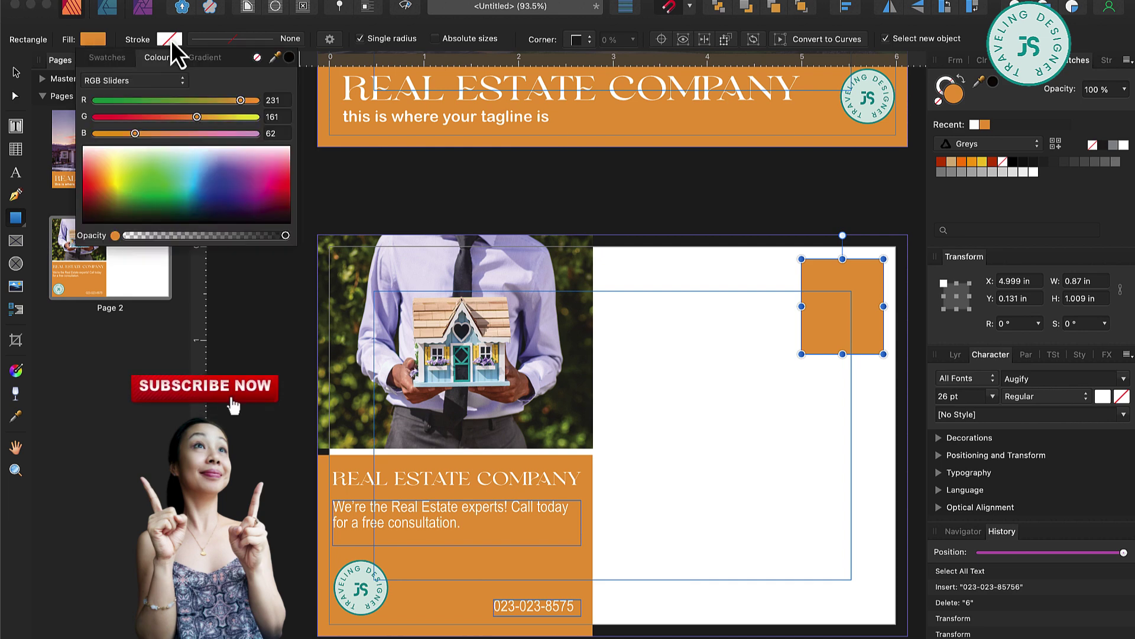
{"action": "left_click", "coordinate": [258, 58]}
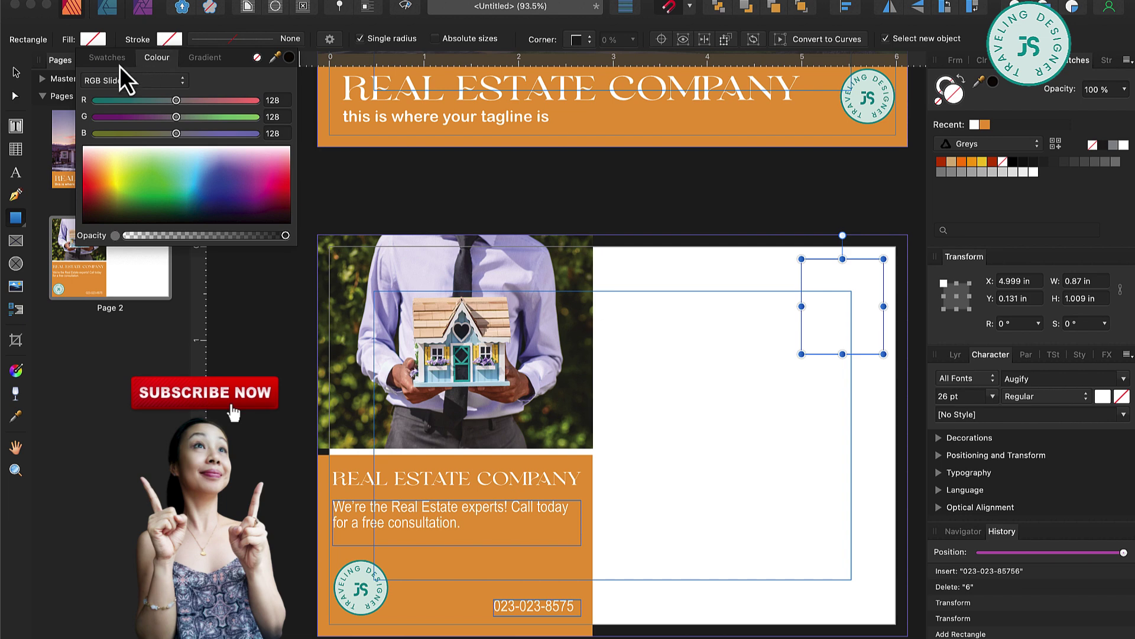
{"action": "left_click", "coordinate": [169, 39]}
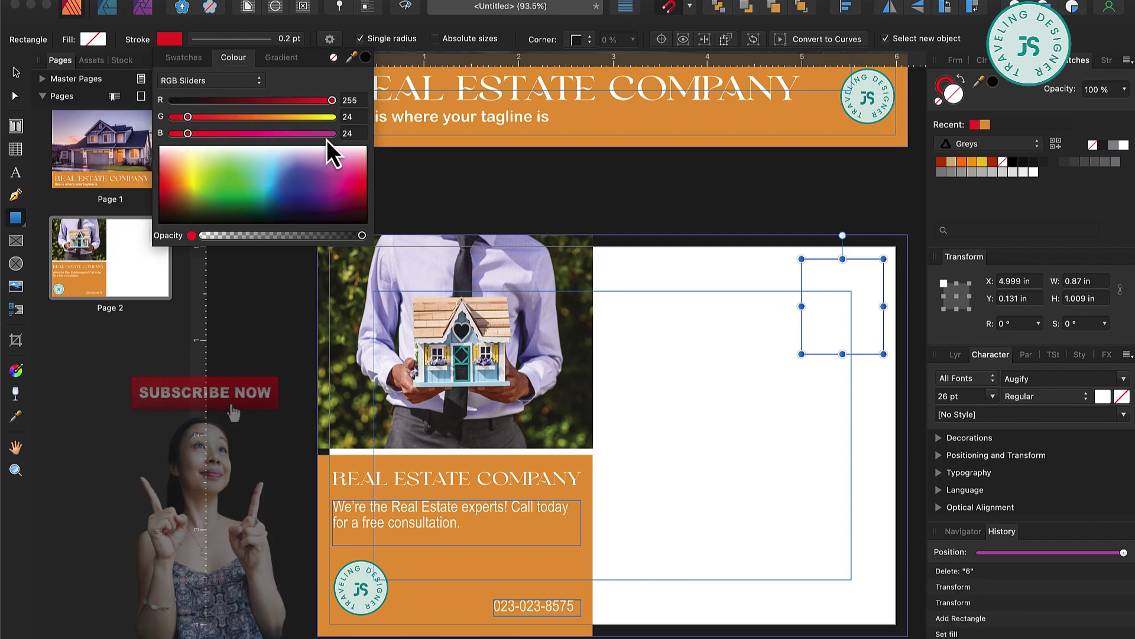
{"action": "left_click", "coordinate": [289, 42]}
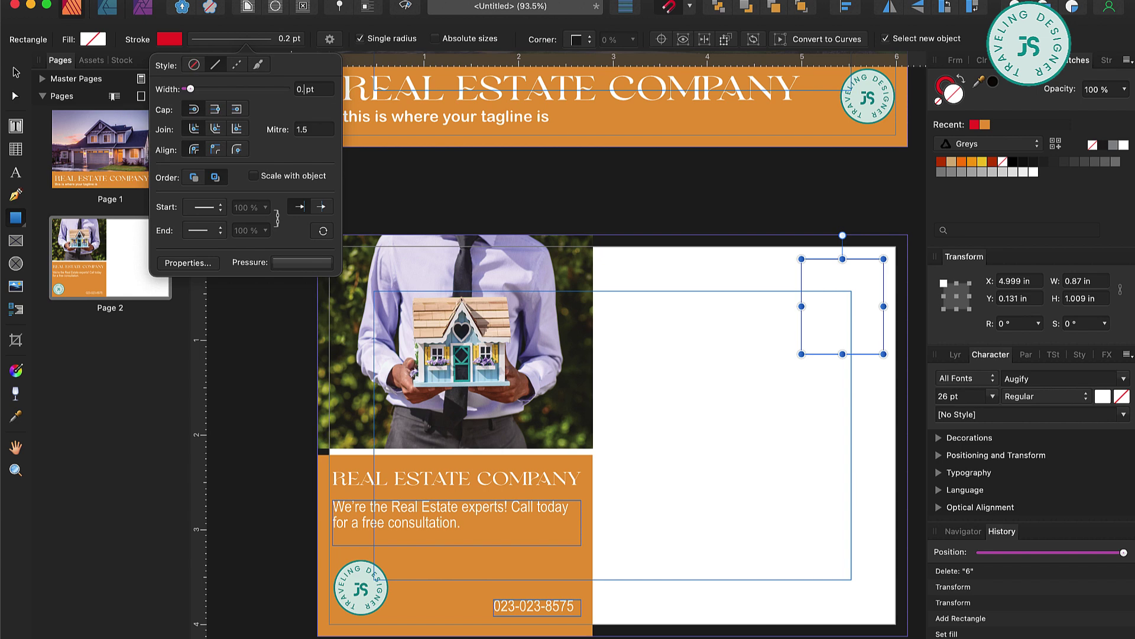
{"action": "type", "text": "0.4"}
{"action": "key", "text": "Return"}
{"action": "left_click", "coordinate": [13, 73]}
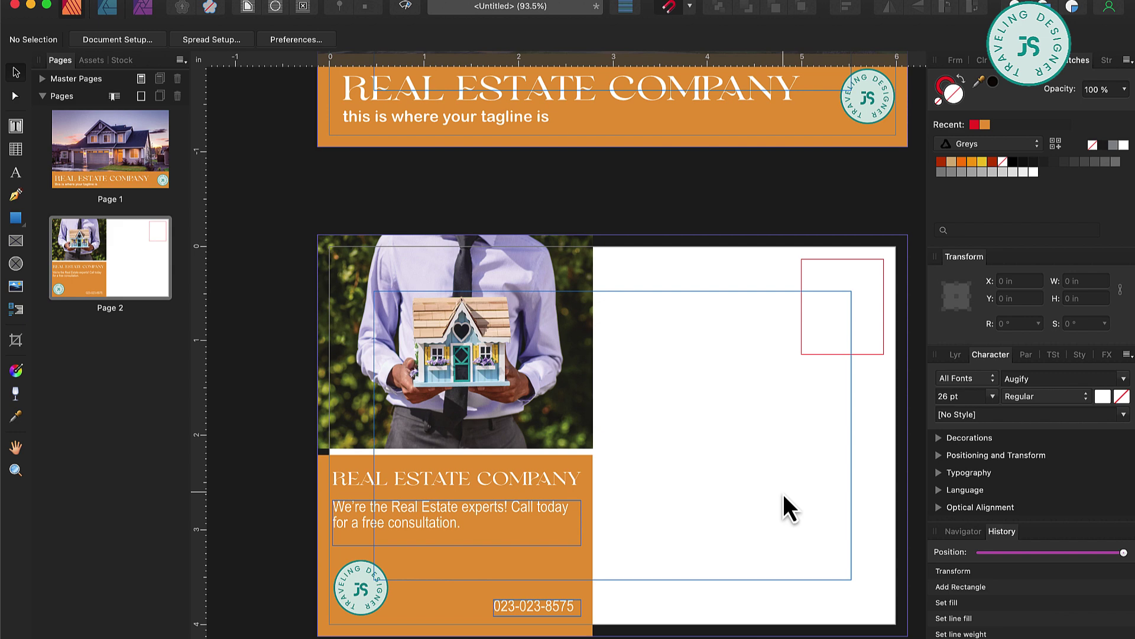
- Draw a thin dark grey, outline-free line across page 2's right half below the stamp box
{"action": "key", "text": "m"}
{"action": "left_click", "coordinate": [169, 39]}
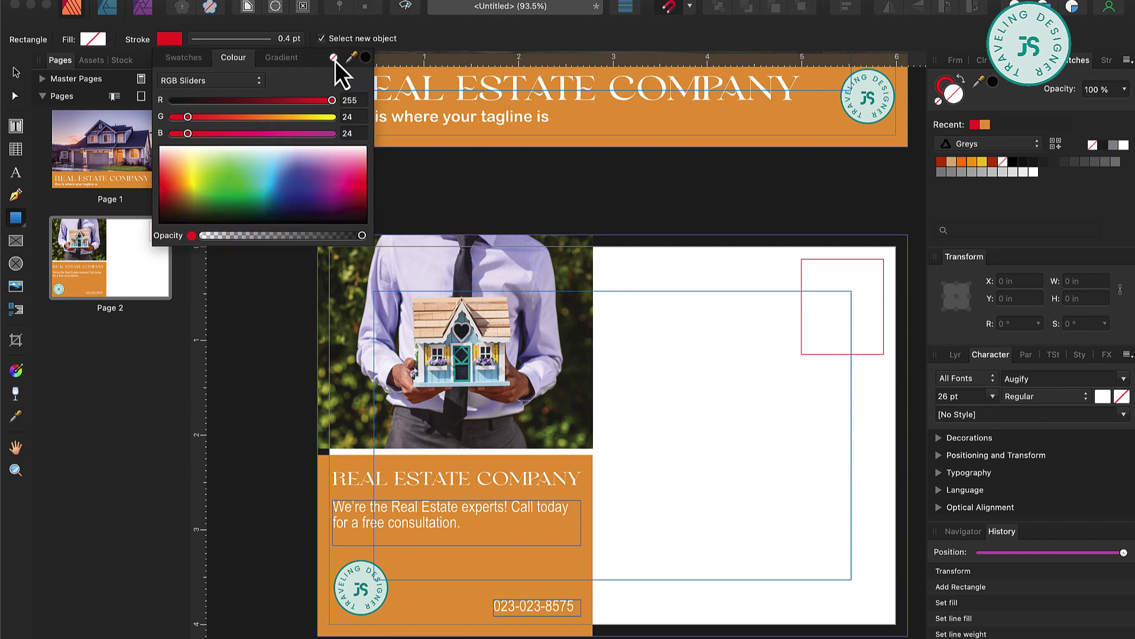
{"action": "left_click", "coordinate": [334, 57]}
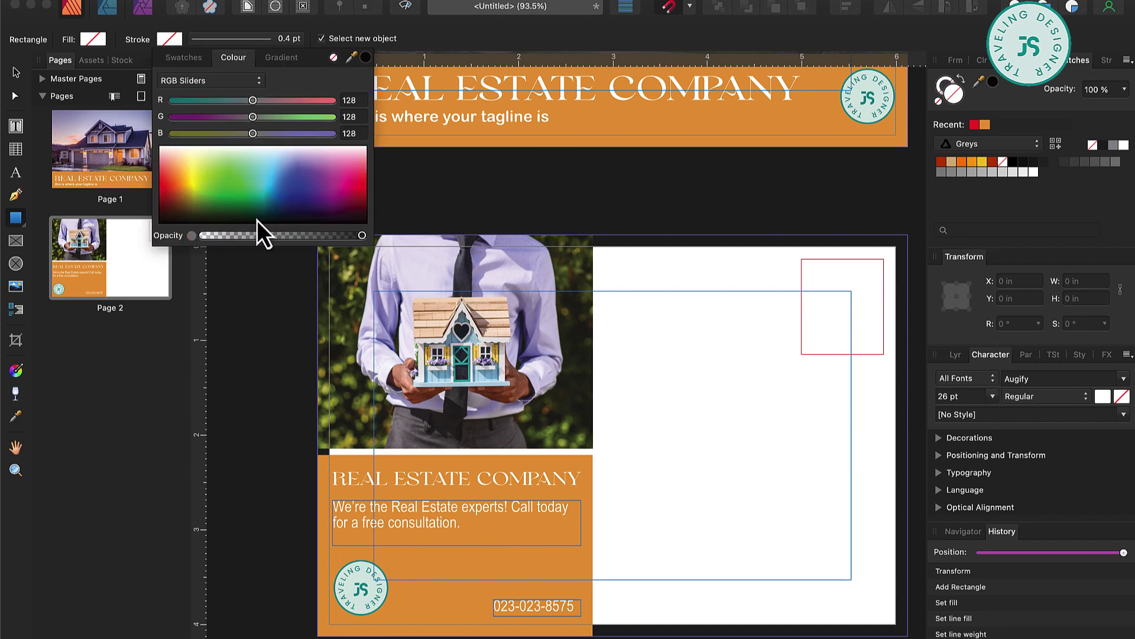
{"action": "left_click", "coordinate": [95, 40]}
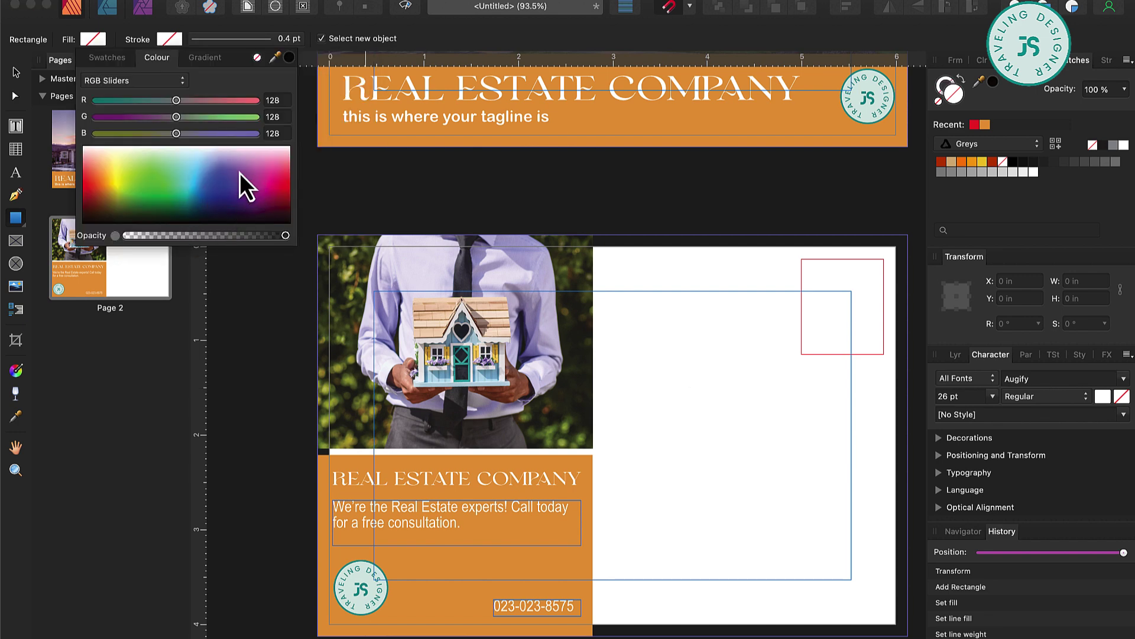
{"action": "left_click", "coordinate": [232, 170]}
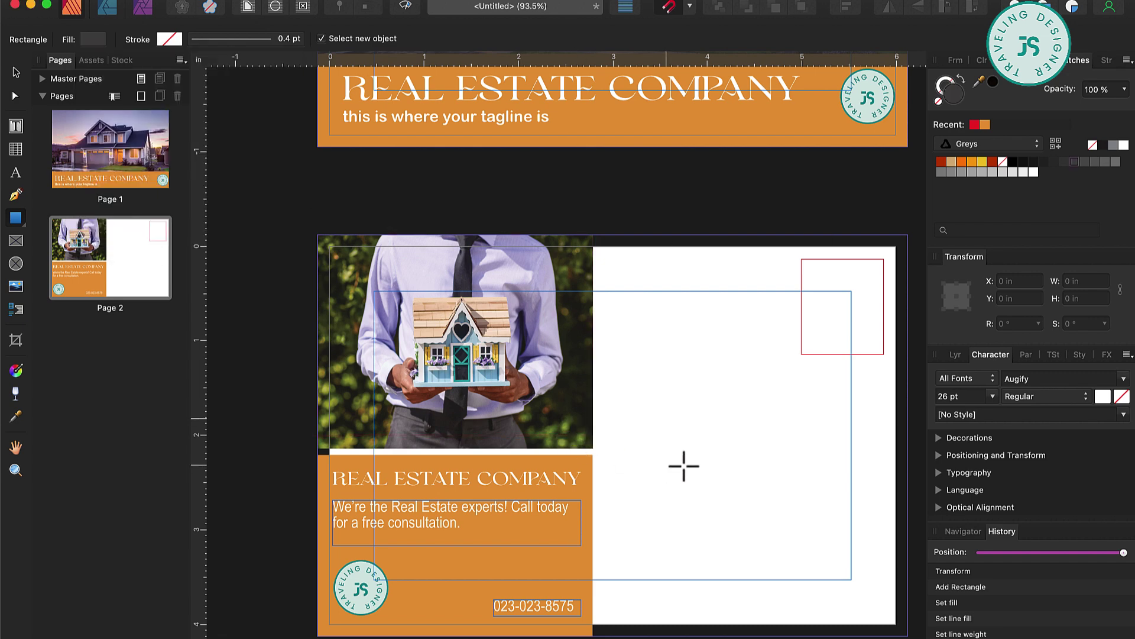
{"action": "left_click_drag", "start_coordinate": [629, 402], "coordinate": [883, 402]}
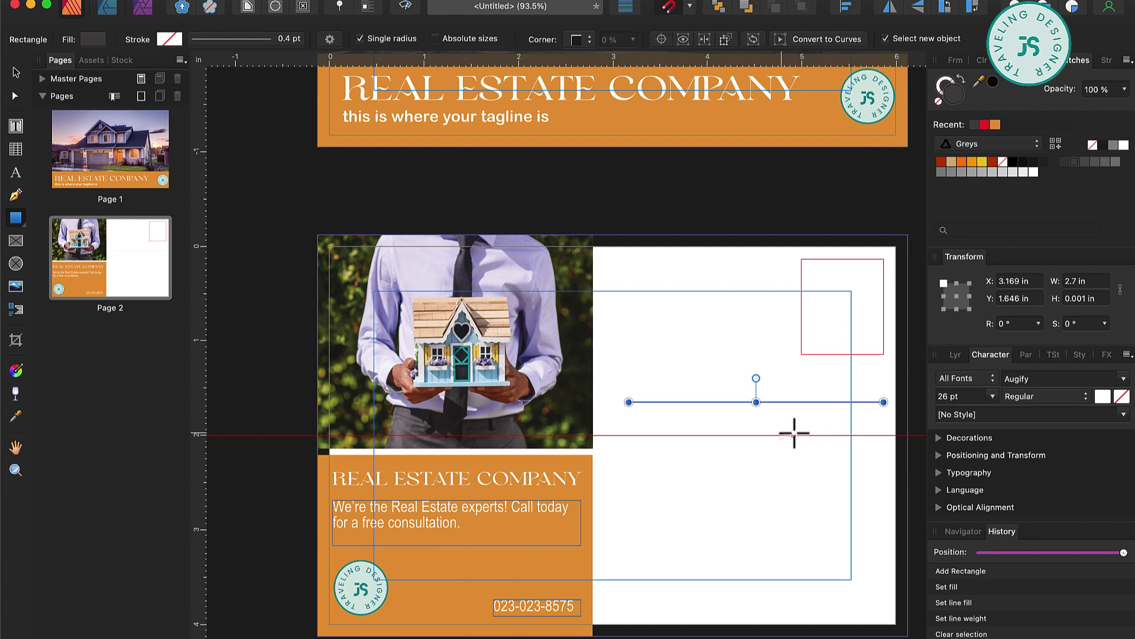
{"action": "left_click", "coordinate": [15, 73]}
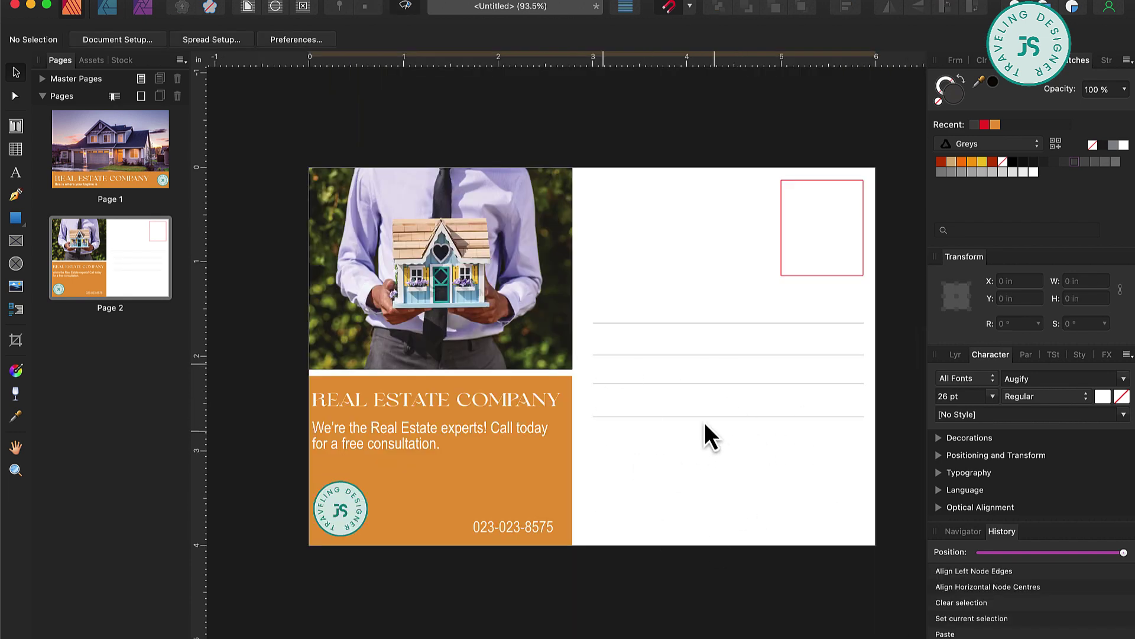
{"action": "scroll", "coordinate": [652, 353], "scroll_direction": "left", "scroll_amount": 2}
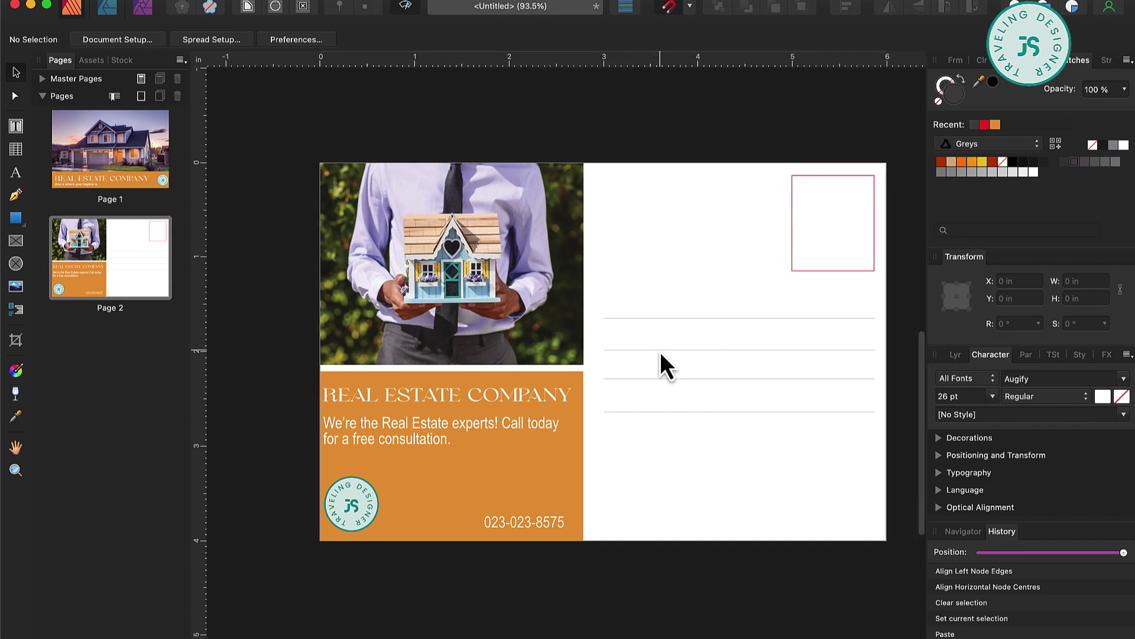
{"action": "scroll", "coordinate": [660, 353], "scroll_direction": "up", "scroll_amount": 8}
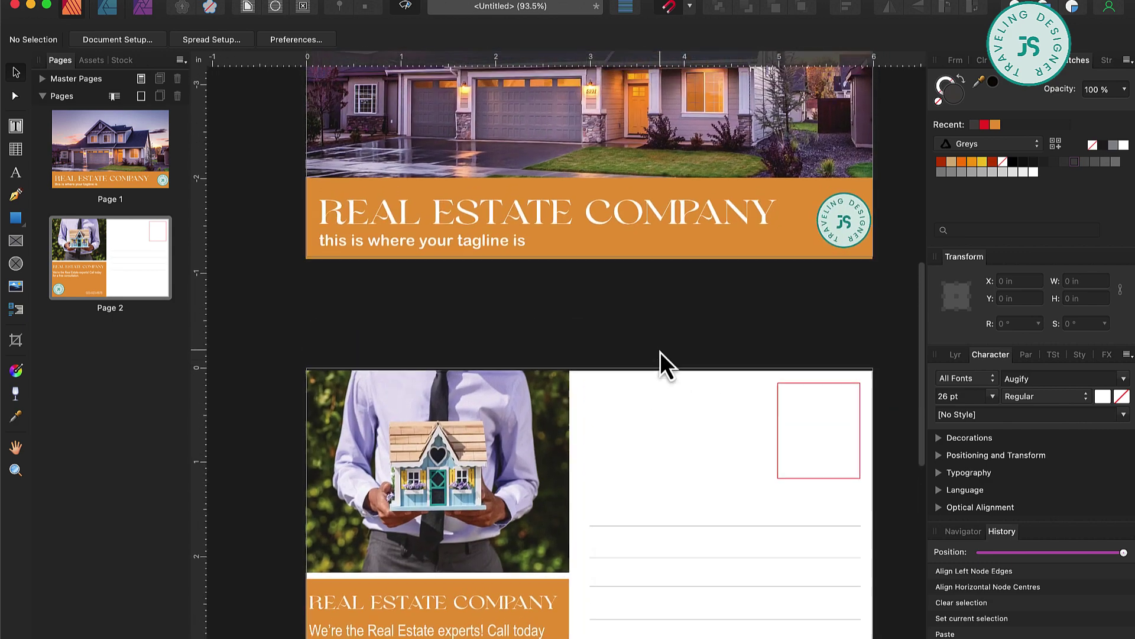